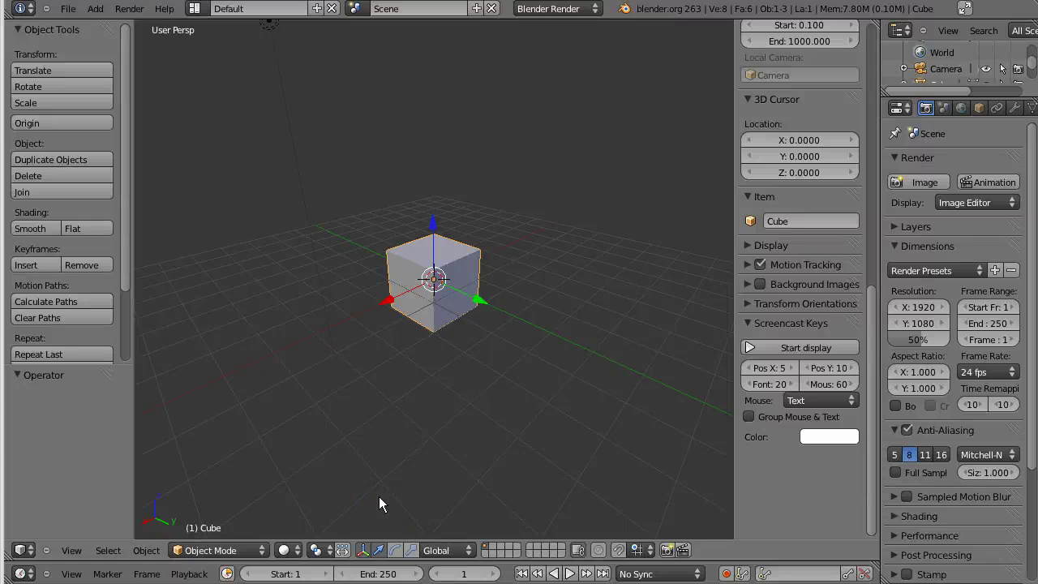
- Add a Mirror modifier to the cube from the Modifiers tab
middle_drag(465, 403, 436, 438)
drag(435, 236, 436, 280)
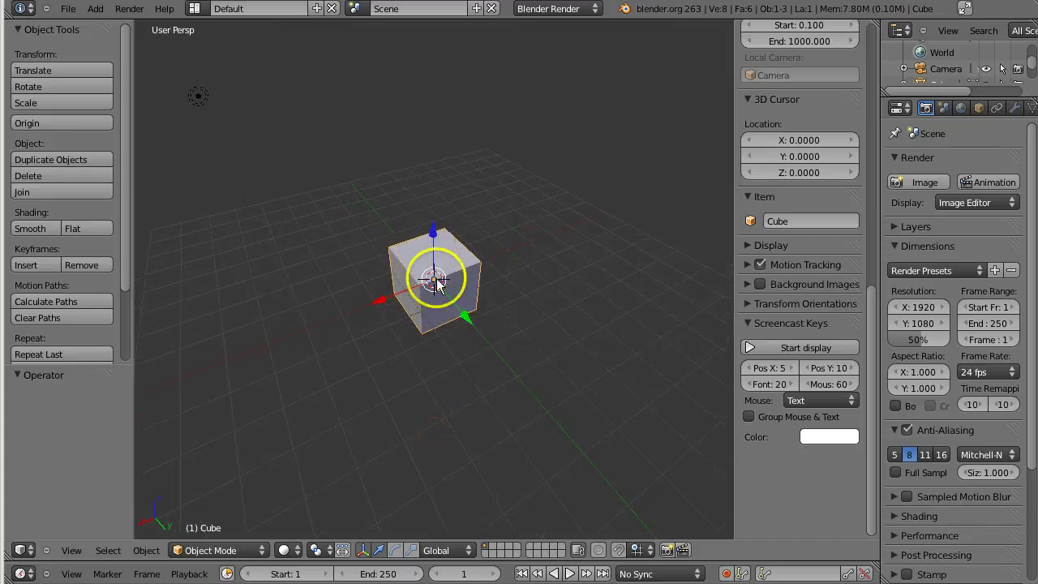
scroll(453, 317, up, 3)
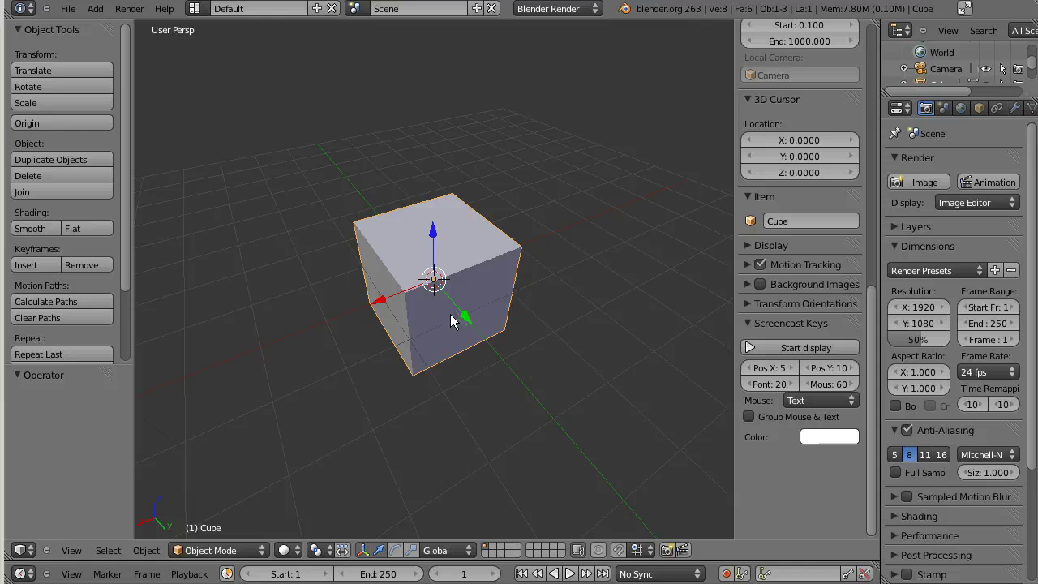
middle_drag(445, 323, 450, 312)
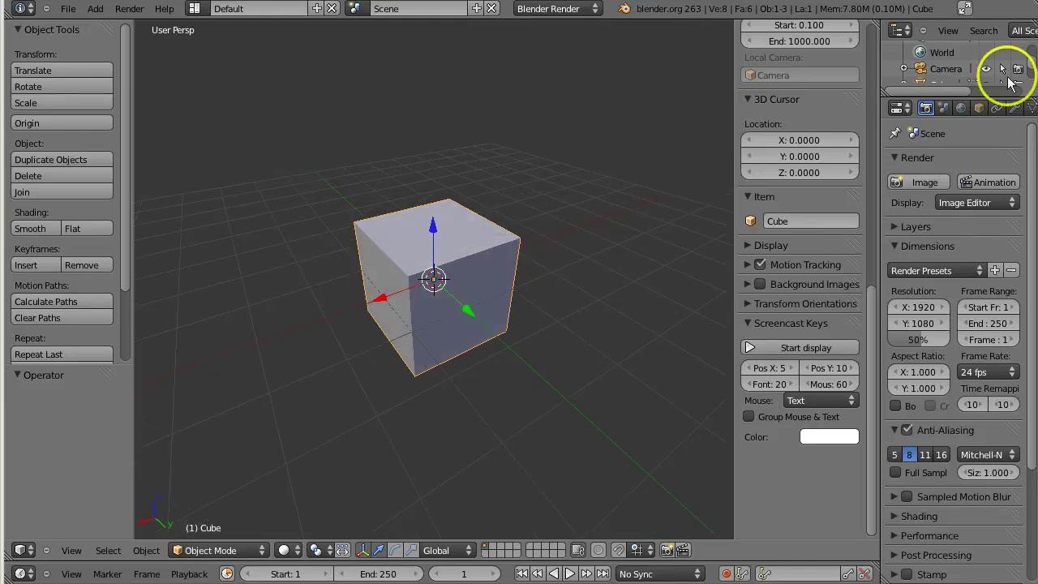
click(1015, 108)
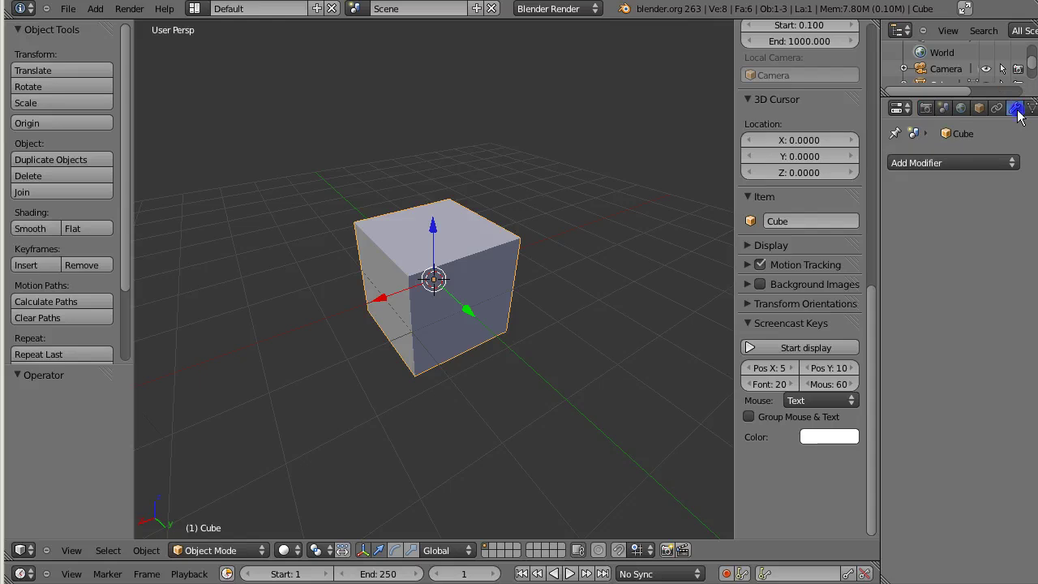
click(990, 159)
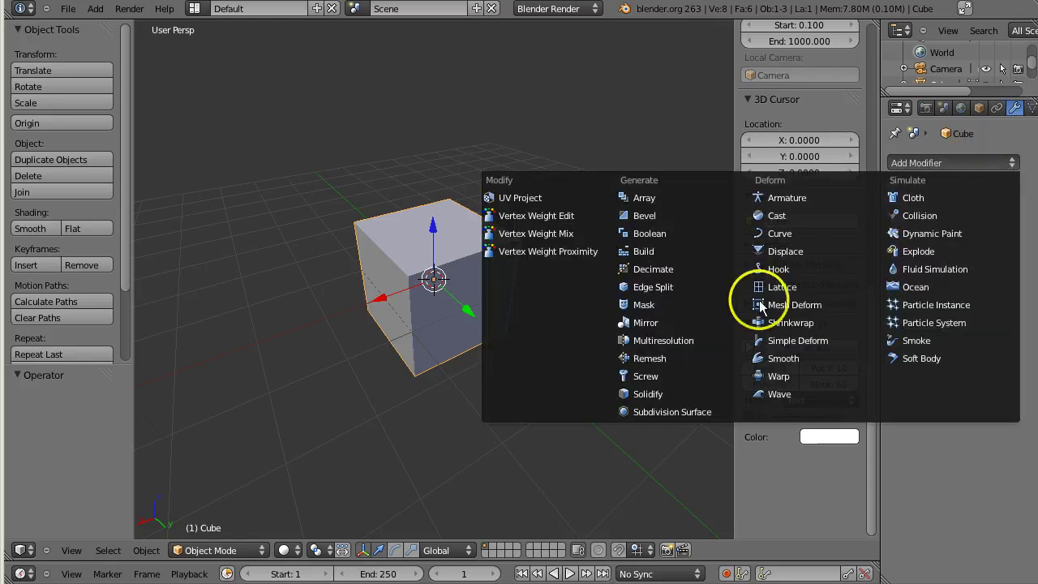
click(647, 323)
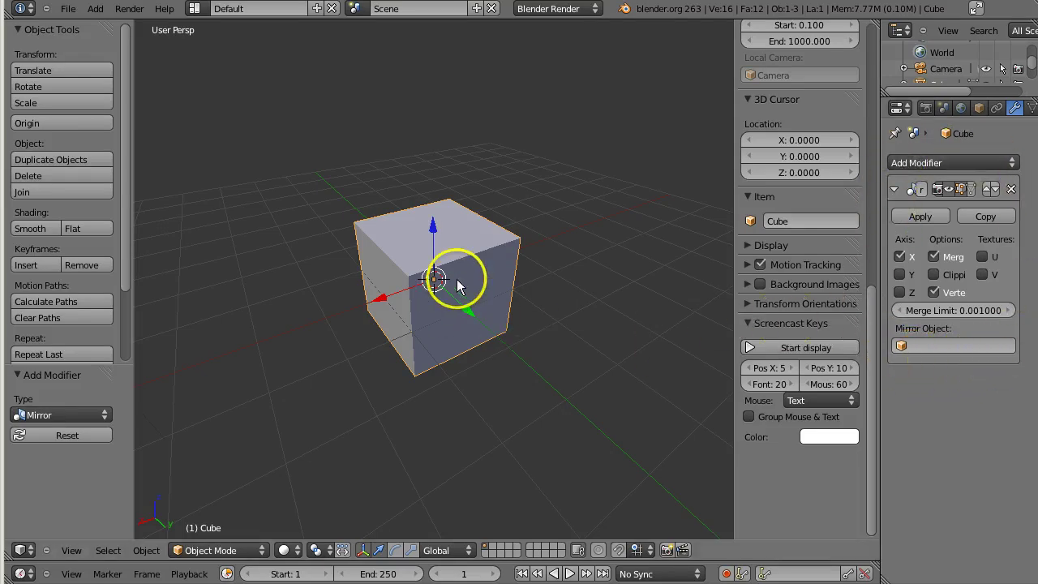
- Orbit to the front, underside and left side to inspect the mirrored cube
mouse_move(487, 343)
middle_down()
mouse_move(443, 308)
mouse_move(446, 299)
middle_up()
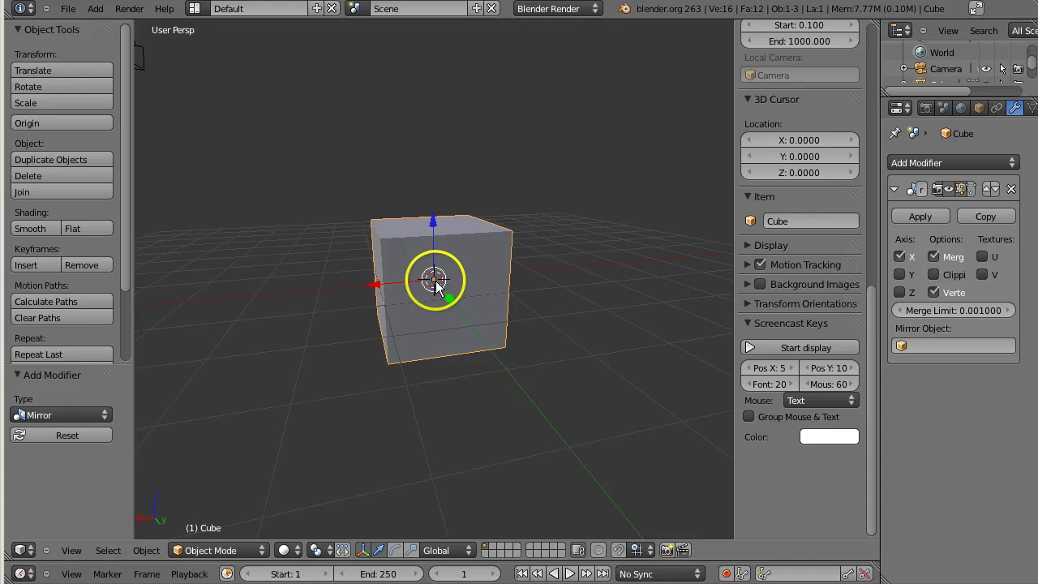
mouse_move(434, 284)
middle_down()
mouse_move(403, 200)
mouse_move(414, 385)
mouse_move(435, 315)
middle_up()
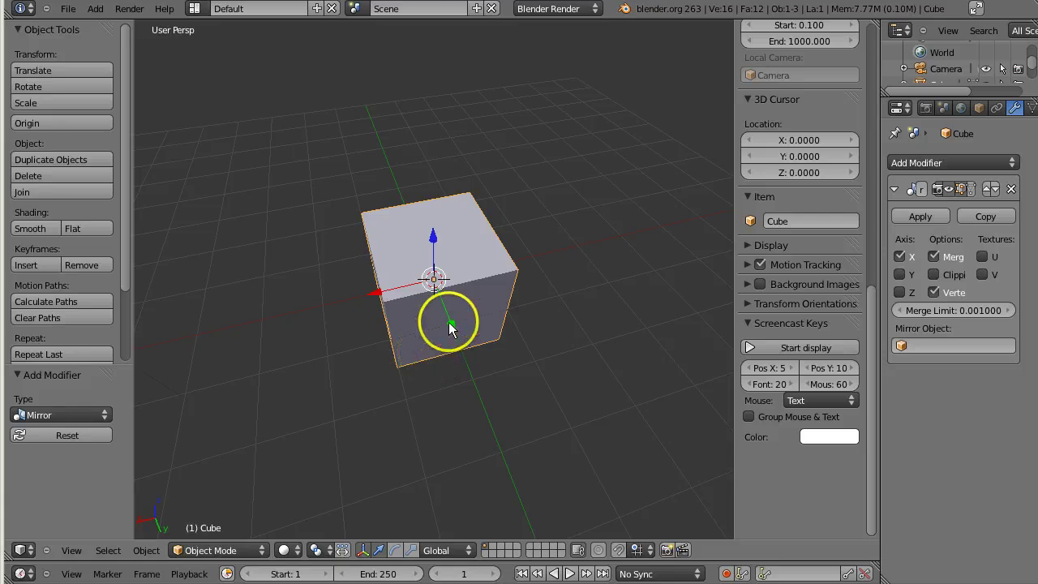
middle_drag(447, 322, 472, 301)
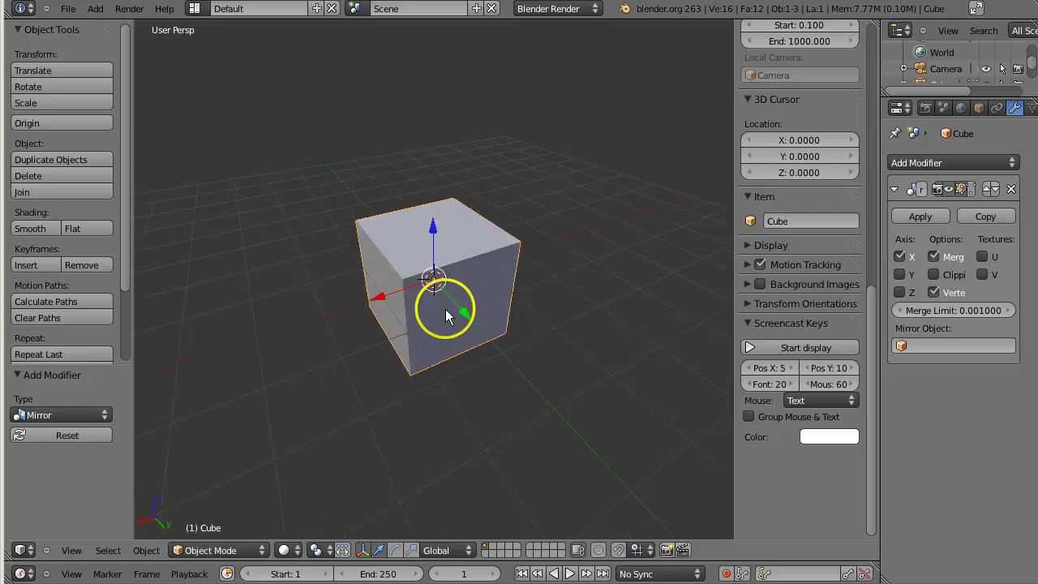
click(223, 550)
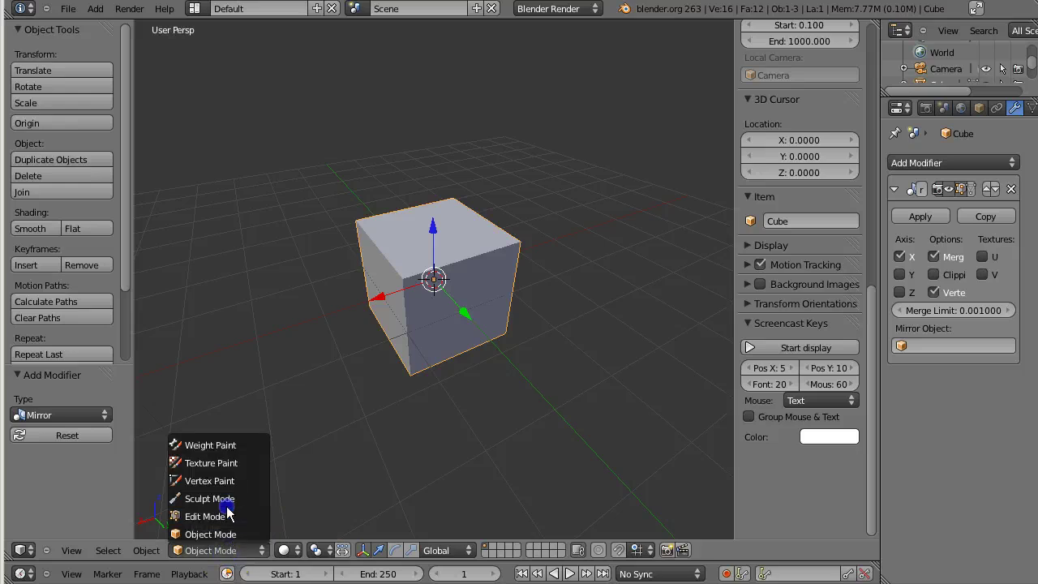
- In Edit Mode, select all the cube's geometry, shift it 1.823 along X, and return to Object Mode
click(226, 516)
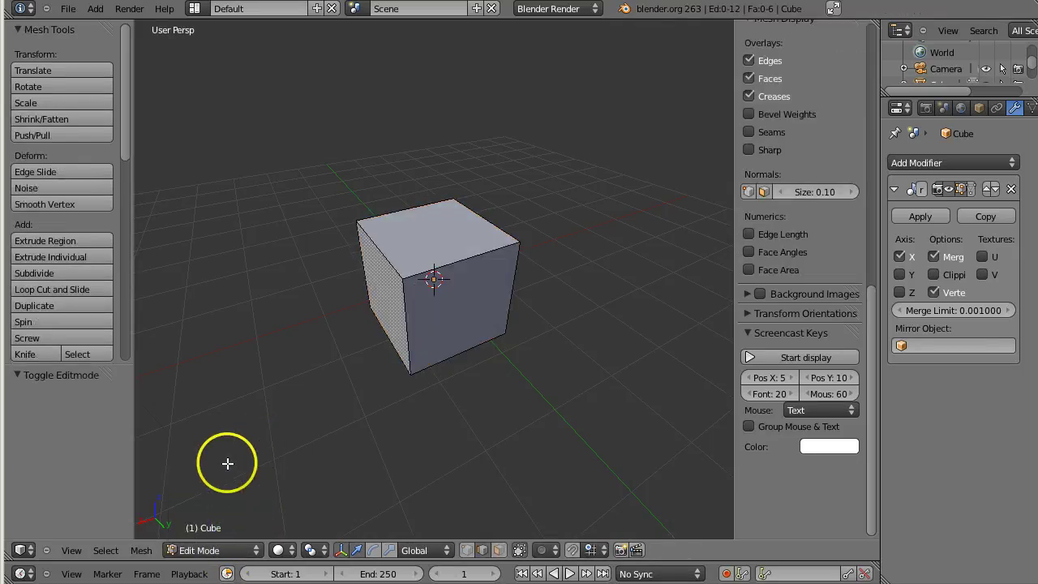
click(107, 551)
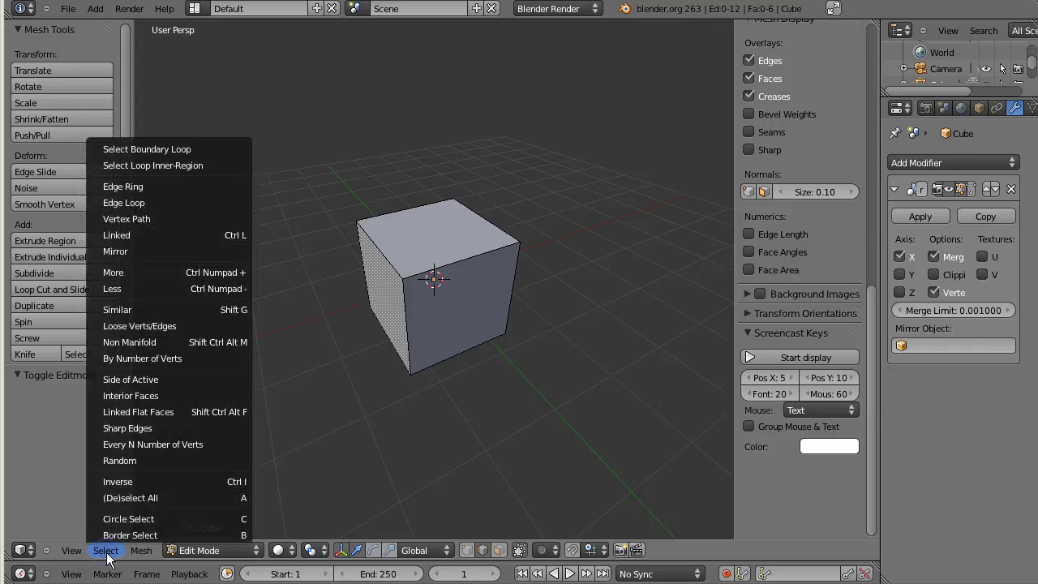
click(134, 499)
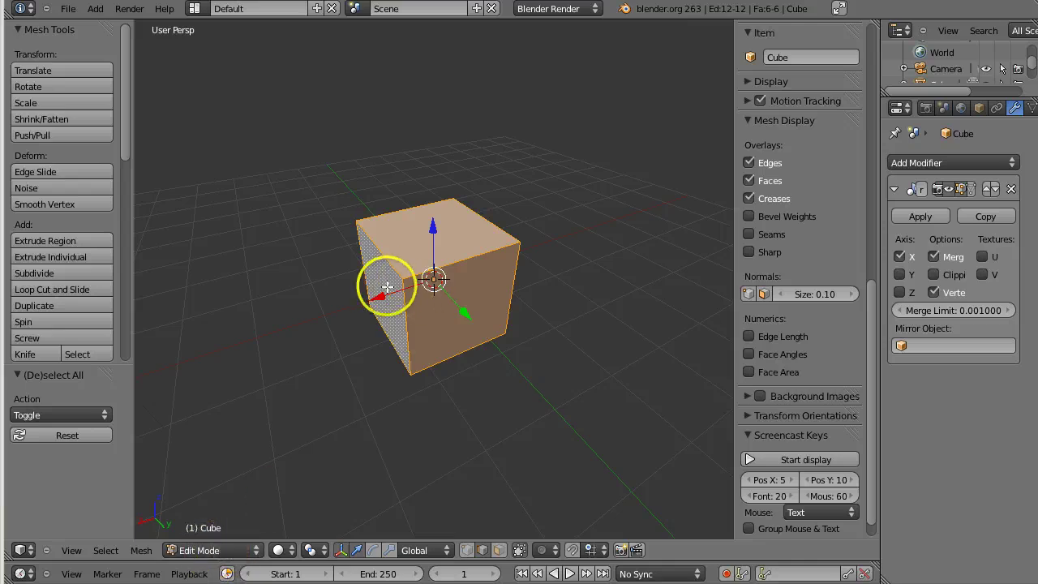
key(shift+d)
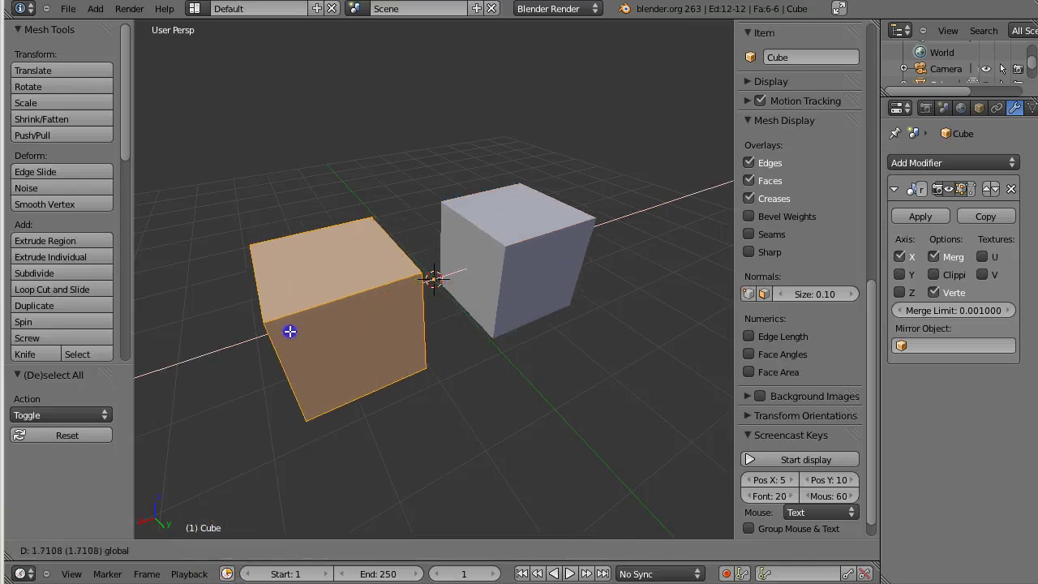
click(289, 331)
middle_drag(484, 357, 397, 366)
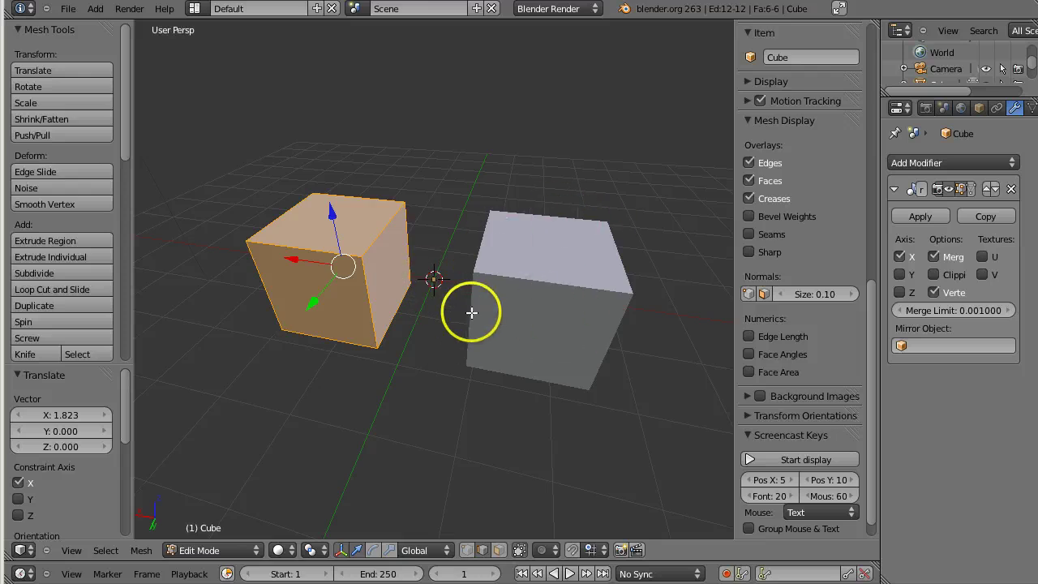
mouse_move(471, 313)
middle_down()
mouse_move(489, 362)
mouse_move(458, 368)
mouse_move(465, 373)
middle_up()
key(Tab)
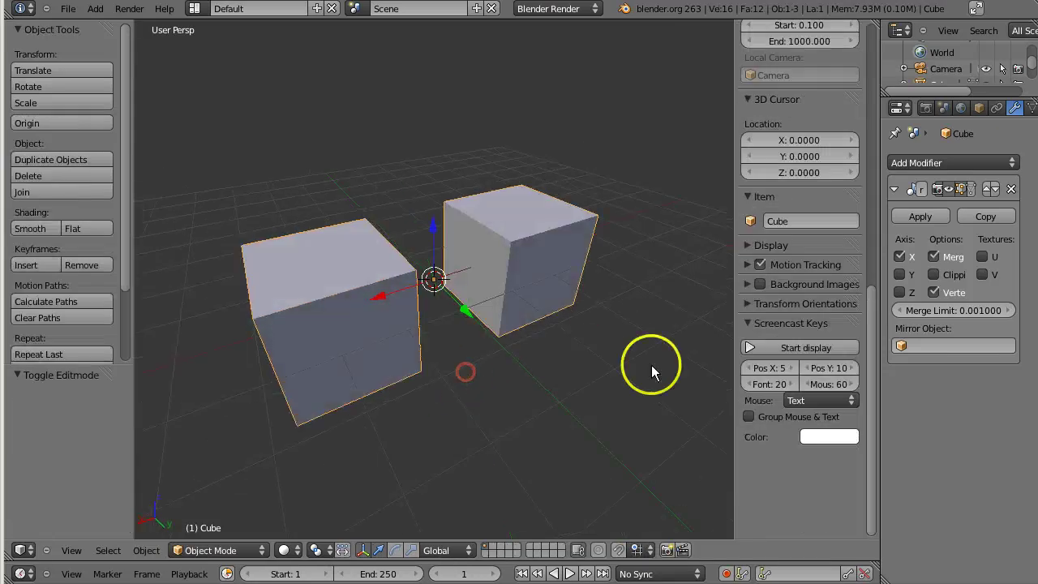
- Start rotating the mirrored cube, cancel the rotation, and deselect everything
mouse_move(652, 365)
middle_down()
mouse_move(561, 377)
mouse_move(449, 351)
mouse_move(527, 363)
mouse_move(563, 355)
mouse_move(419, 359)
mouse_move(543, 367)
middle_up()
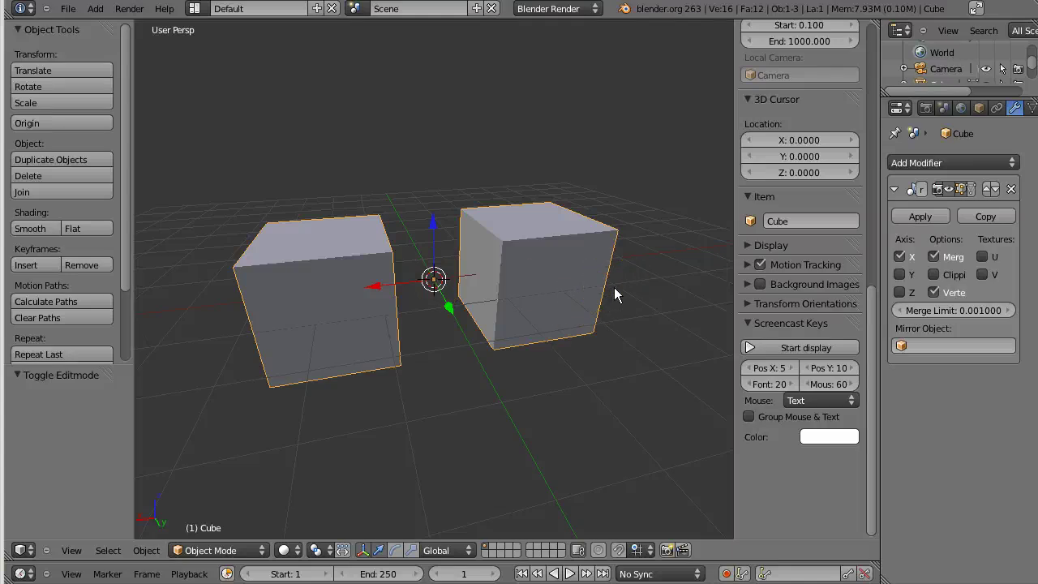
key(r)
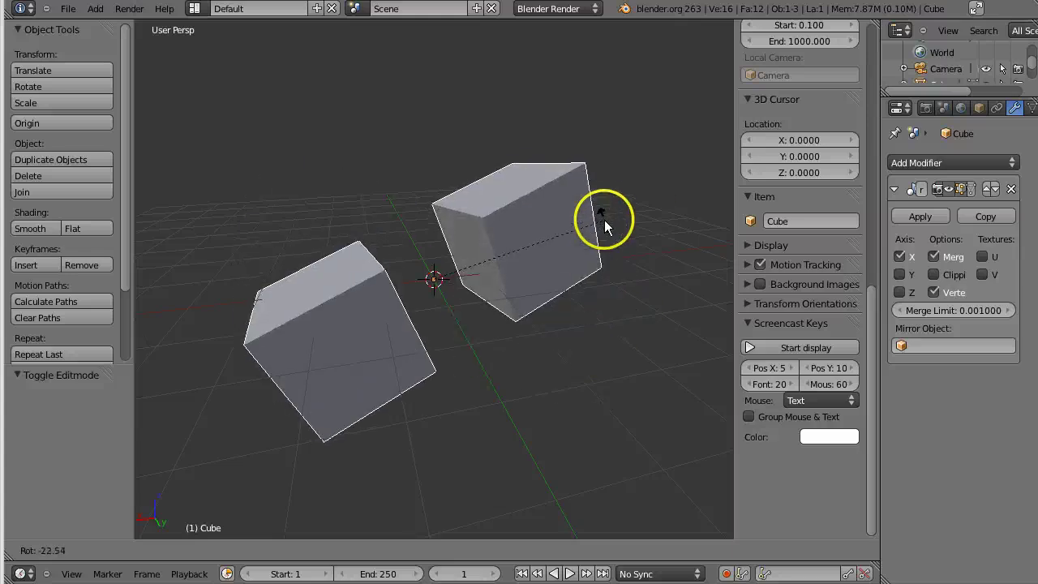
right_click(605, 216)
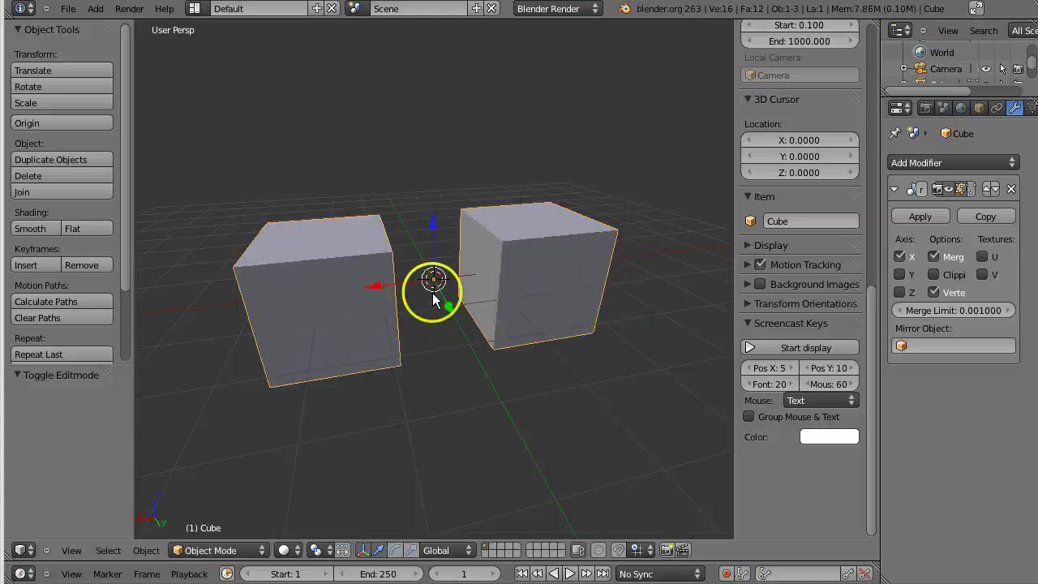
key(a)
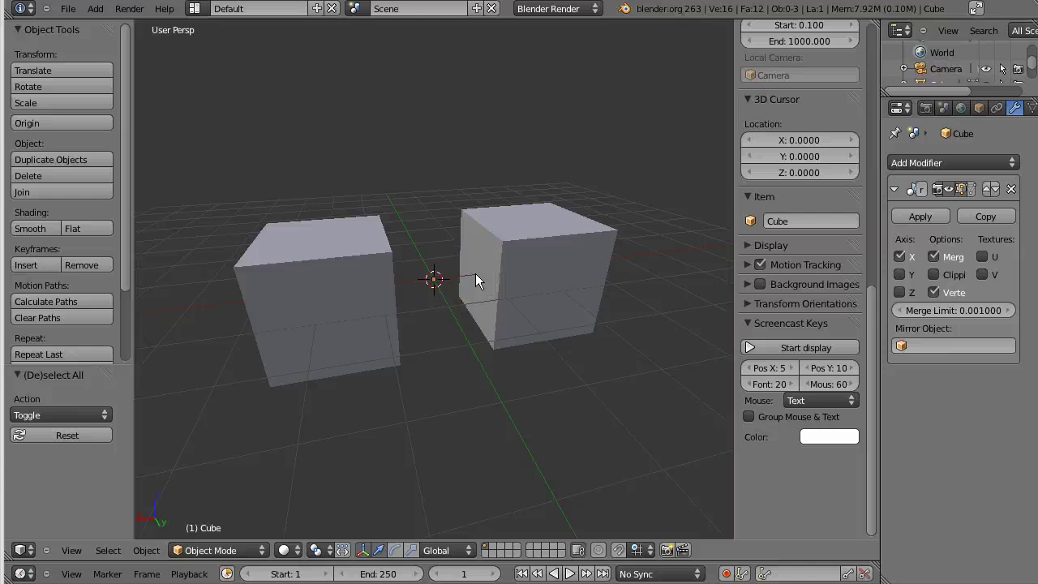
click(96, 9)
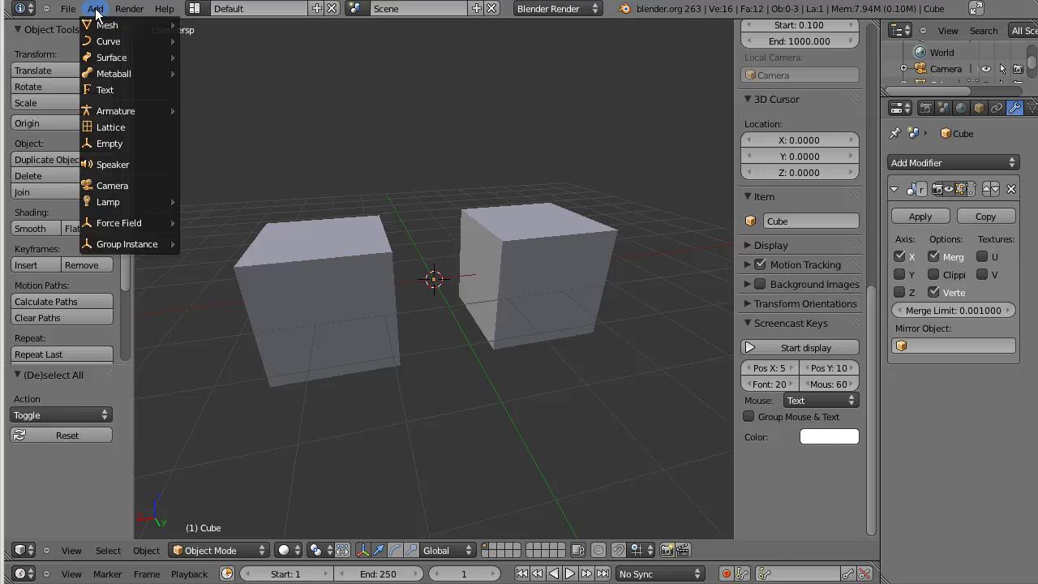
- Add an Empty and raise it 1.77 units along Z above the origin
click(128, 143)
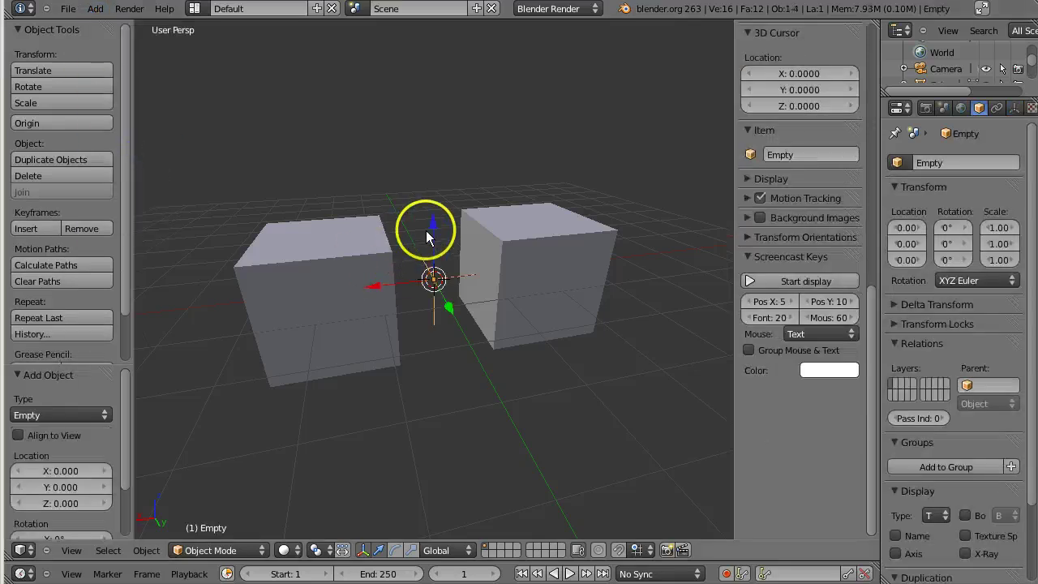
drag(425, 230, 444, 130)
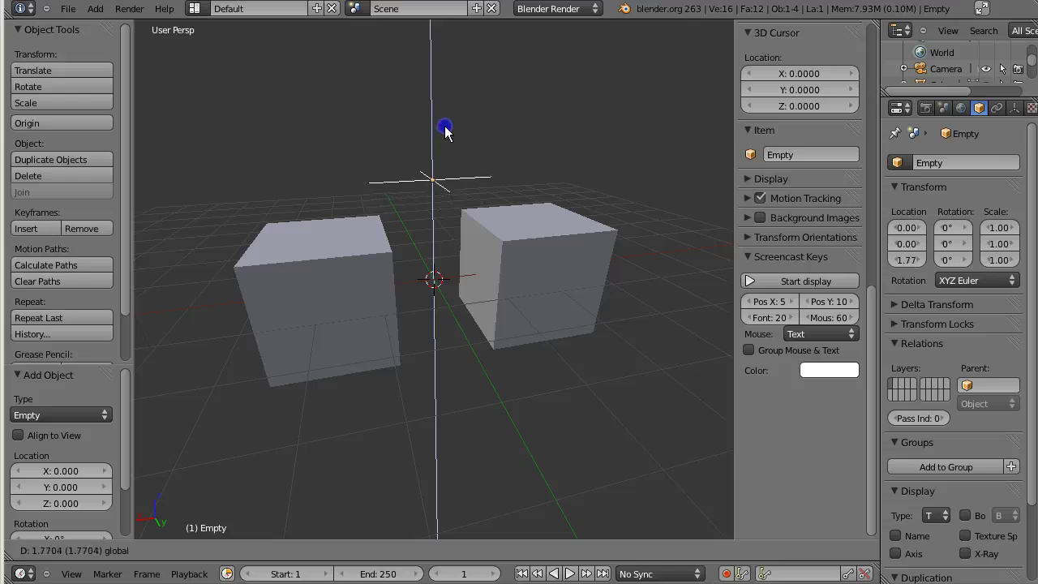
mouse_move(487, 221)
middle_down()
mouse_move(463, 232)
mouse_move(308, 231)
mouse_move(397, 266)
mouse_move(527, 259)
mouse_move(544, 255)
mouse_move(549, 203)
mouse_move(435, 212)
mouse_move(378, 195)
mouse_move(364, 278)
mouse_move(463, 283)
mouse_move(506, 267)
mouse_move(502, 233)
middle_up()
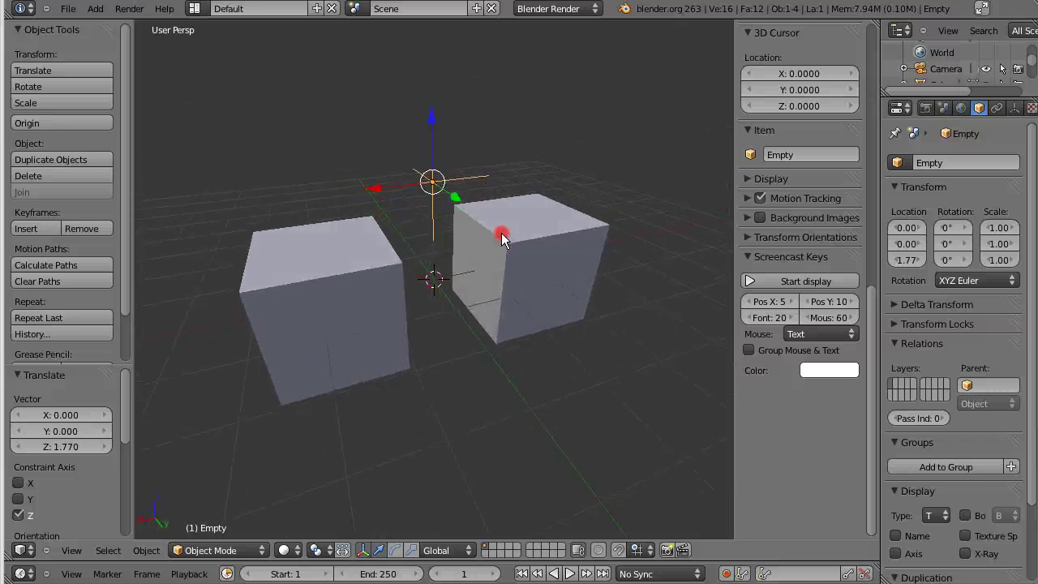
- Select the cube and pick the Empty as its Mirror modifier's mirror object
right_click(348, 272)
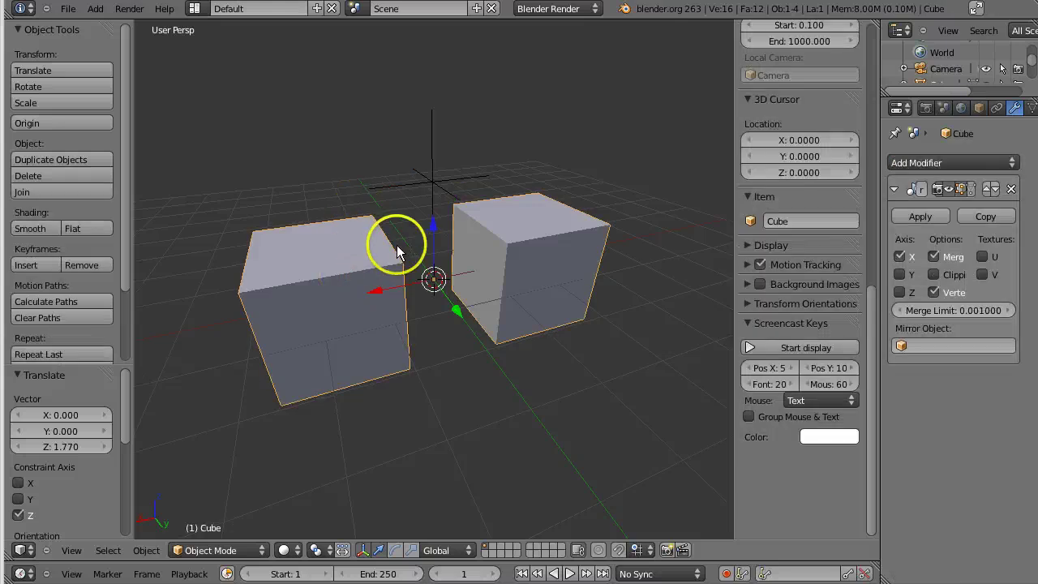
click(934, 345)
click(933, 386)
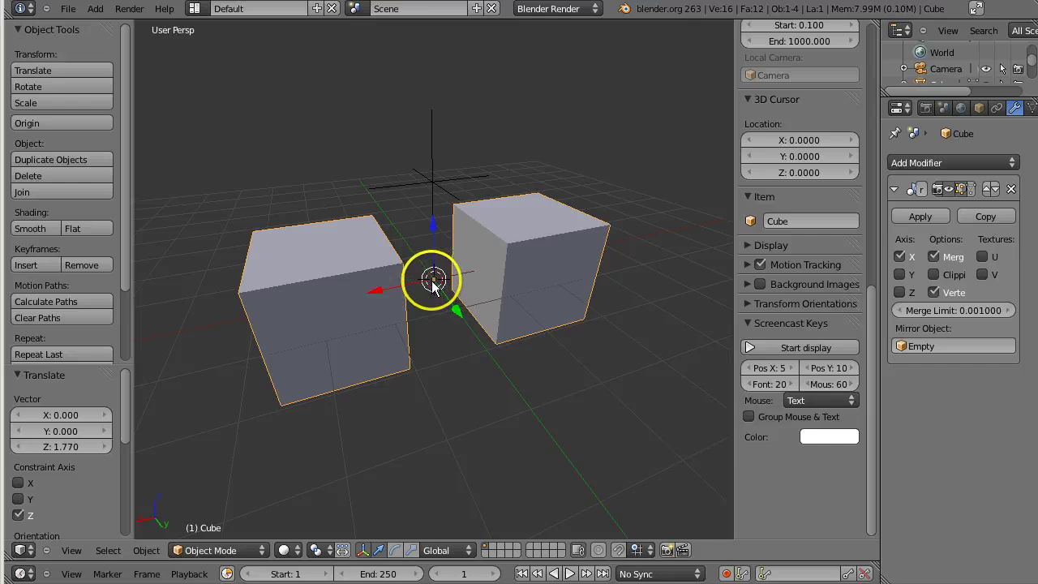
right_click(437, 178)
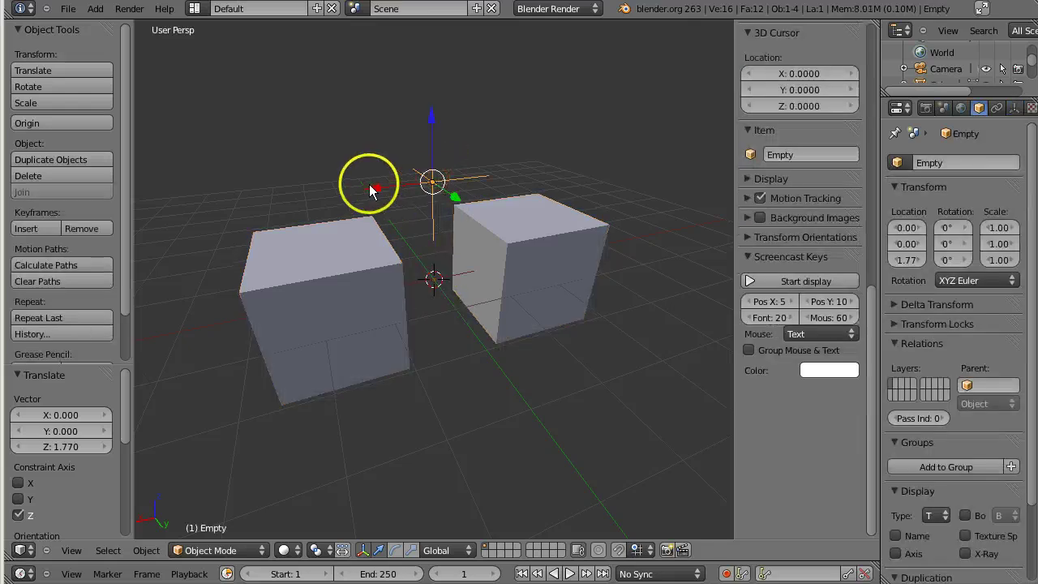
key(g)
middle_click(391, 188)
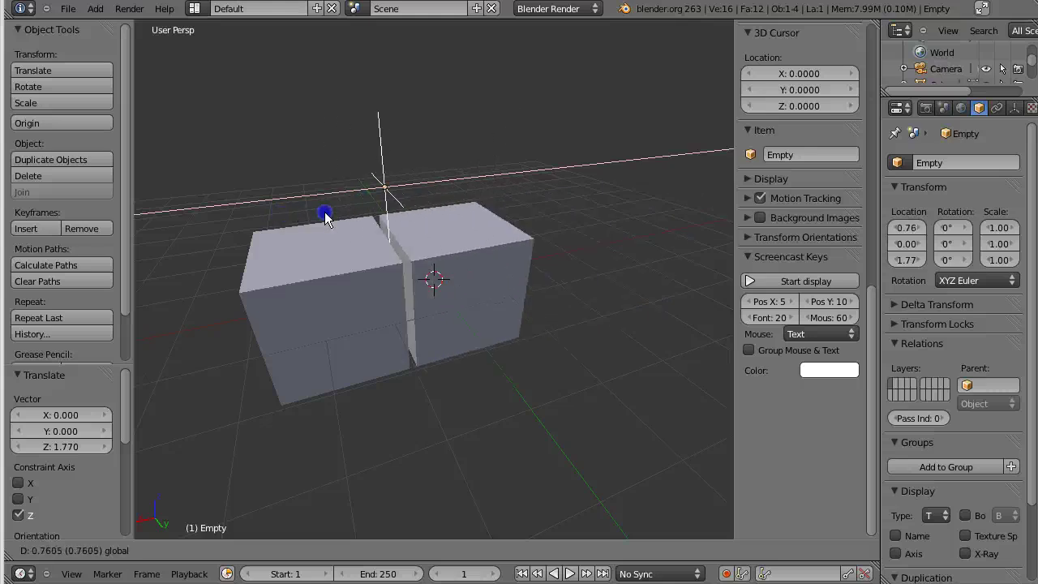
click(371, 236)
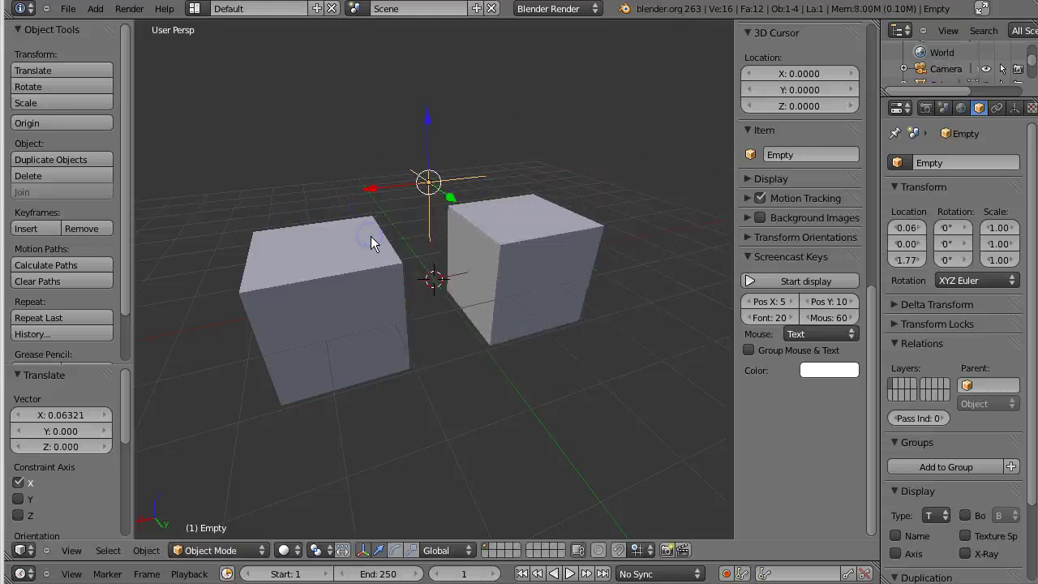
key(alt+g)
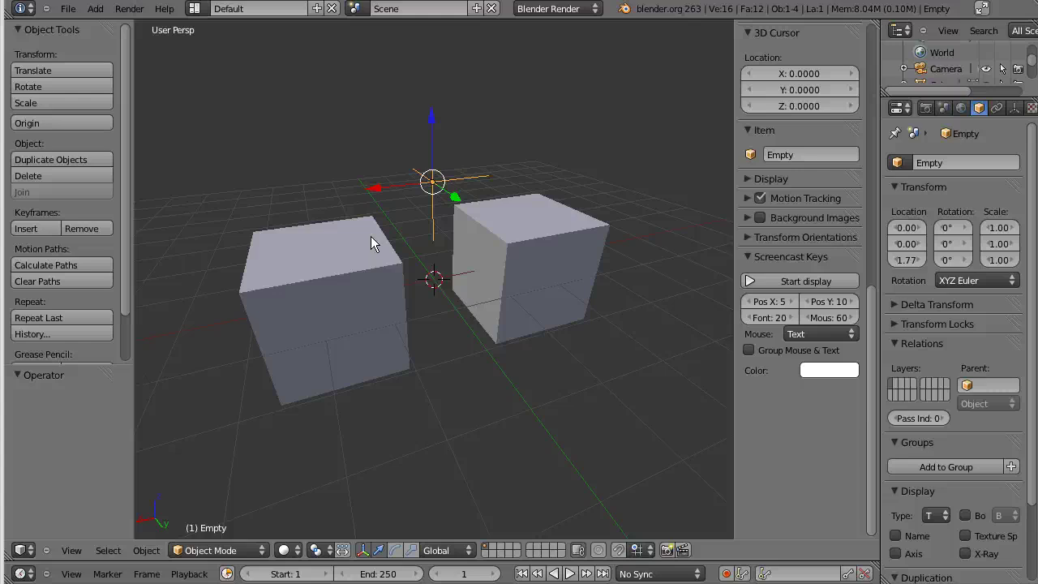
right_click(367, 259)
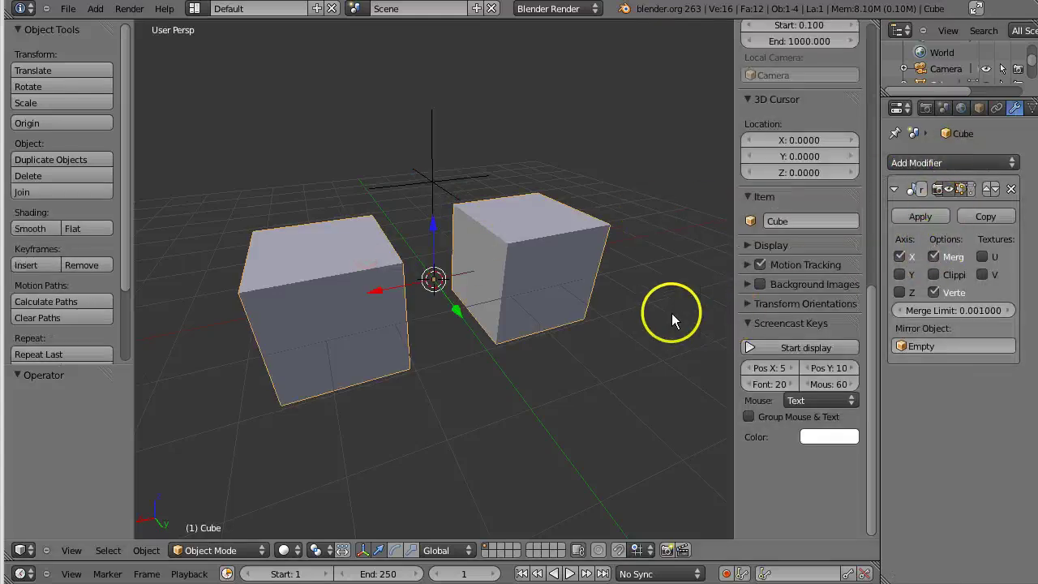
key(n)
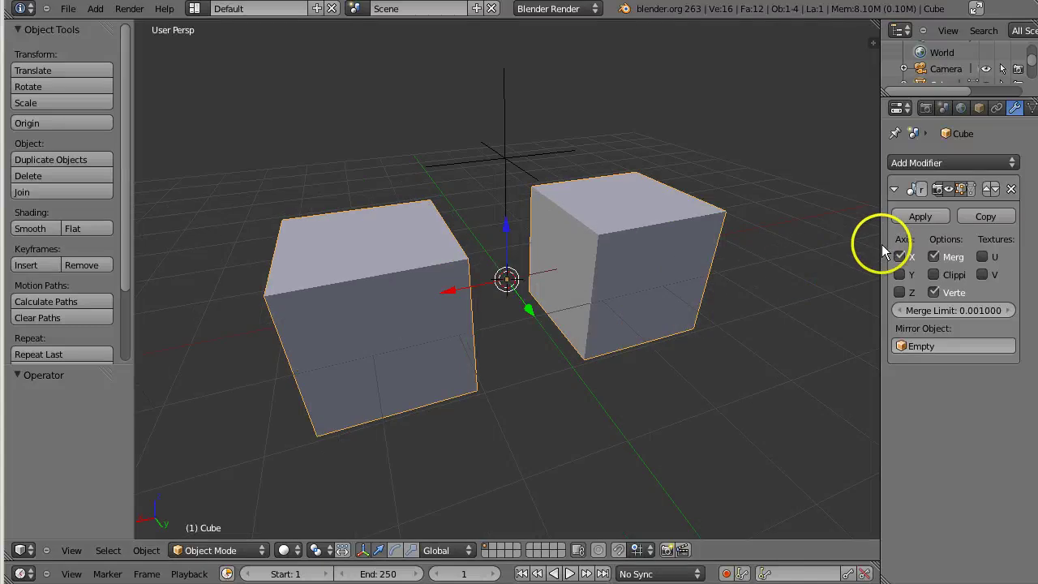
- Widen the Properties area so the Mirror modifier labels show in full
drag(882, 244, 724, 274)
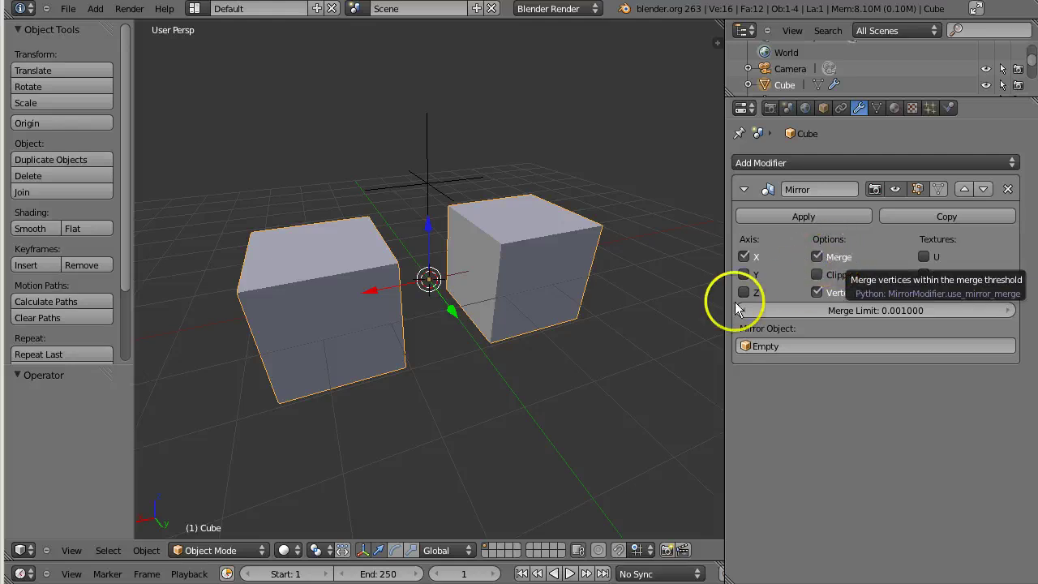
mouse_move(560, 363)
middle_down()
mouse_move(510, 364)
mouse_move(568, 370)
middle_up()
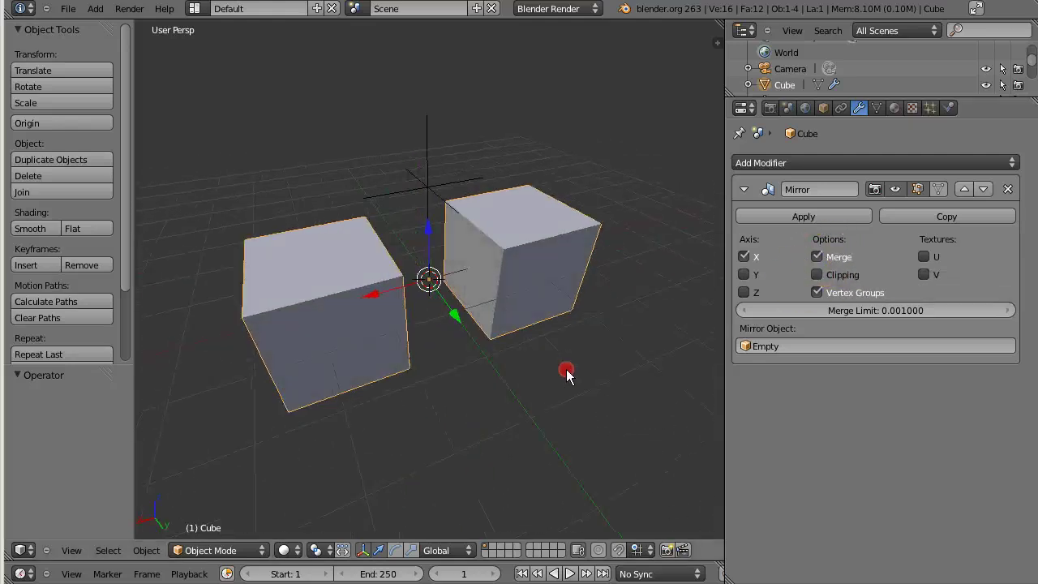
- In Edit Mode with vertex select, slide the left cube's inner top corner vertex along X to the centre
click(248, 551)
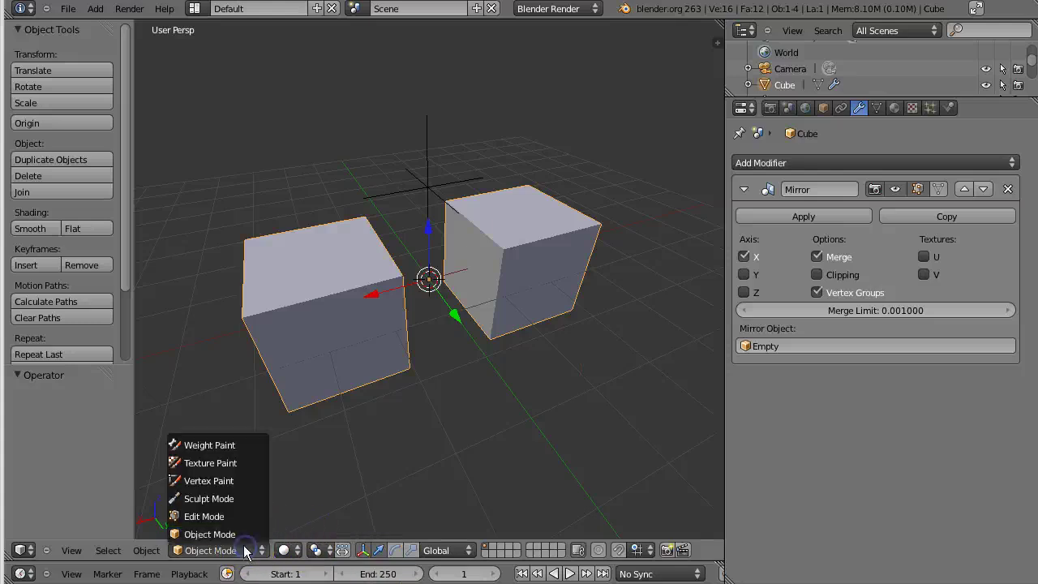
click(223, 516)
right_click(401, 275)
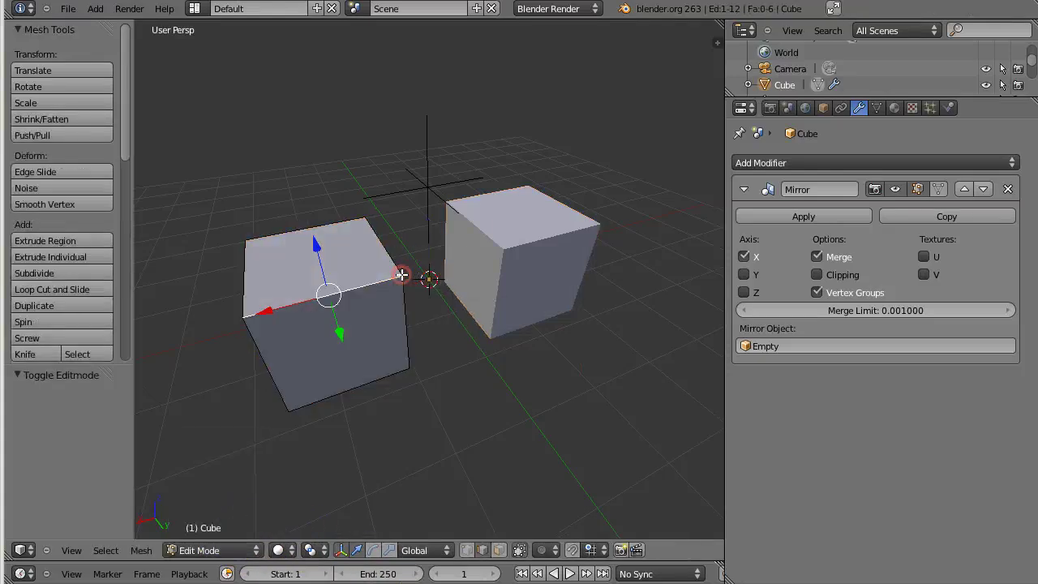
click(467, 550)
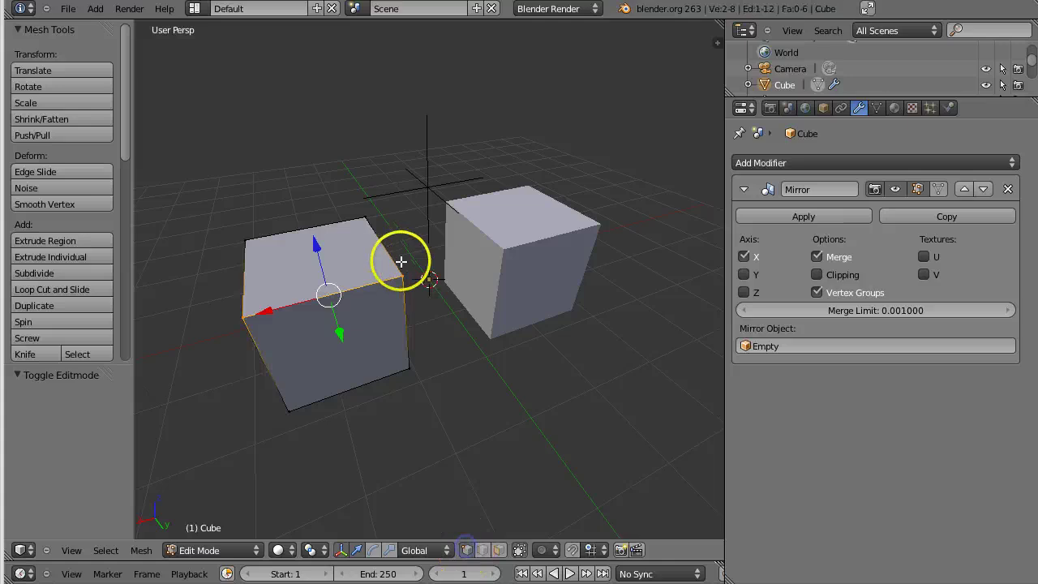
right_click(399, 276)
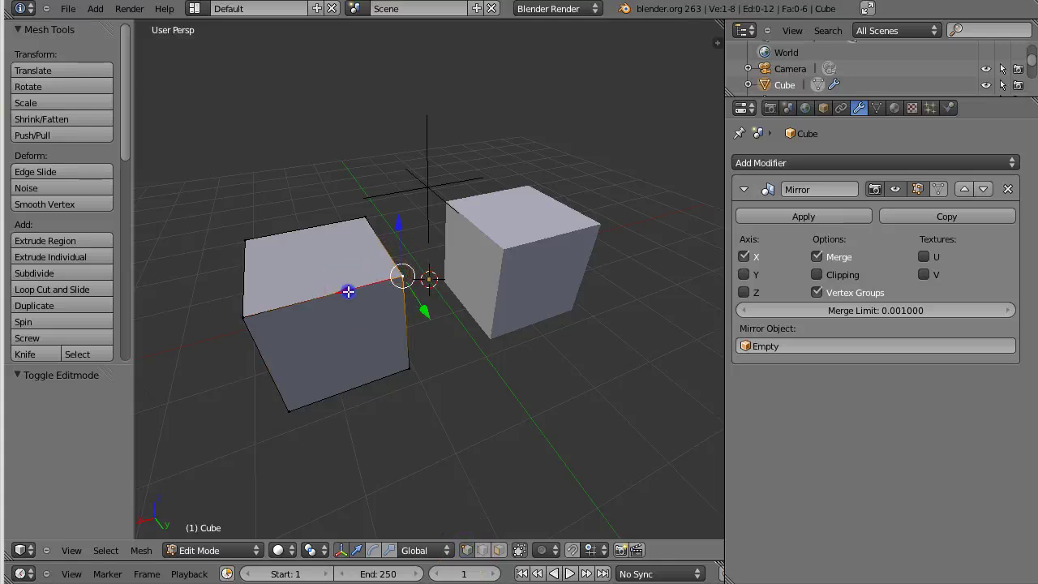
drag(353, 290, 389, 286)
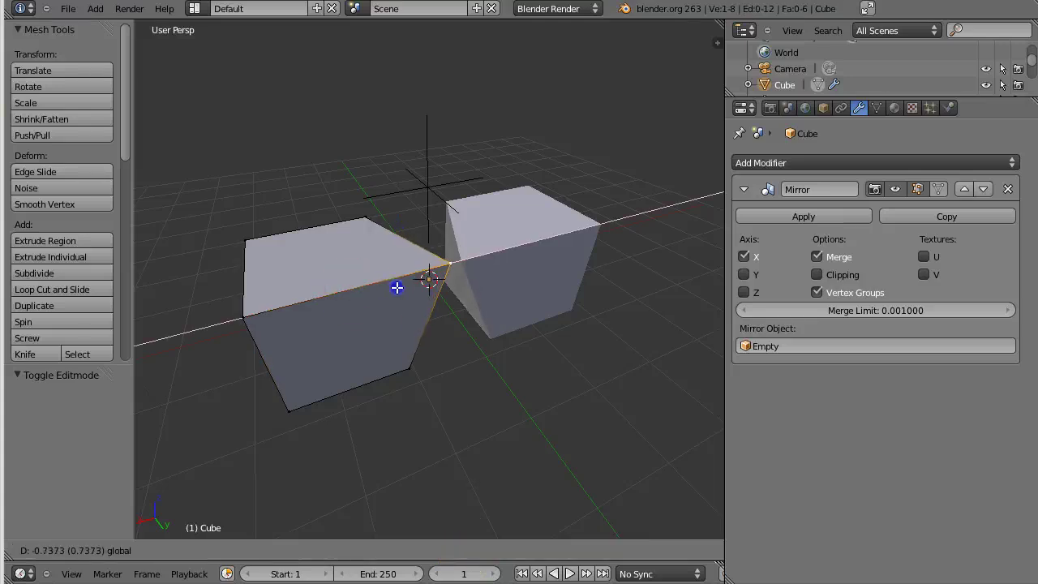
click(396, 287)
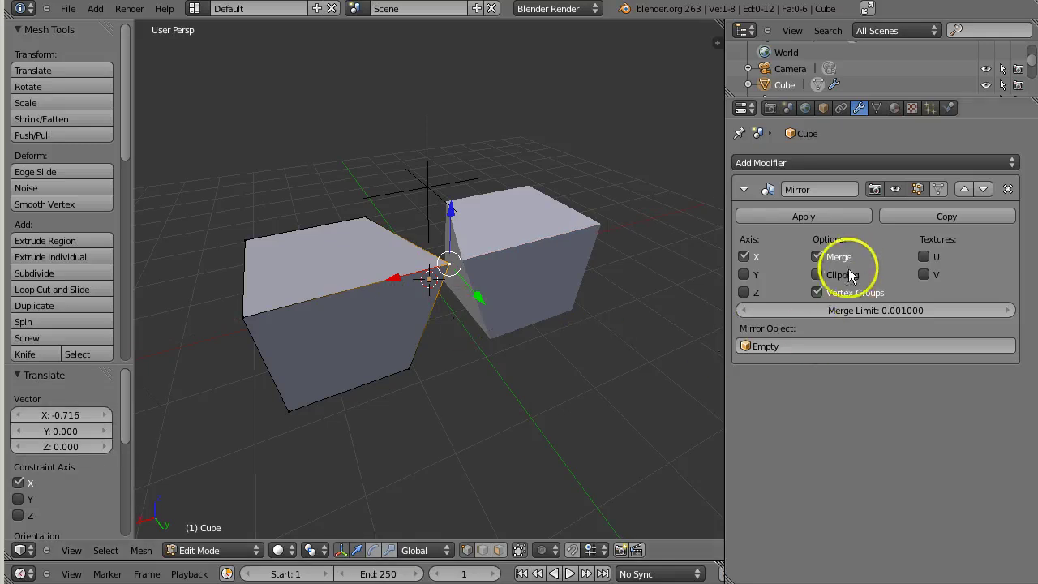
drag(422, 276, 460, 260)
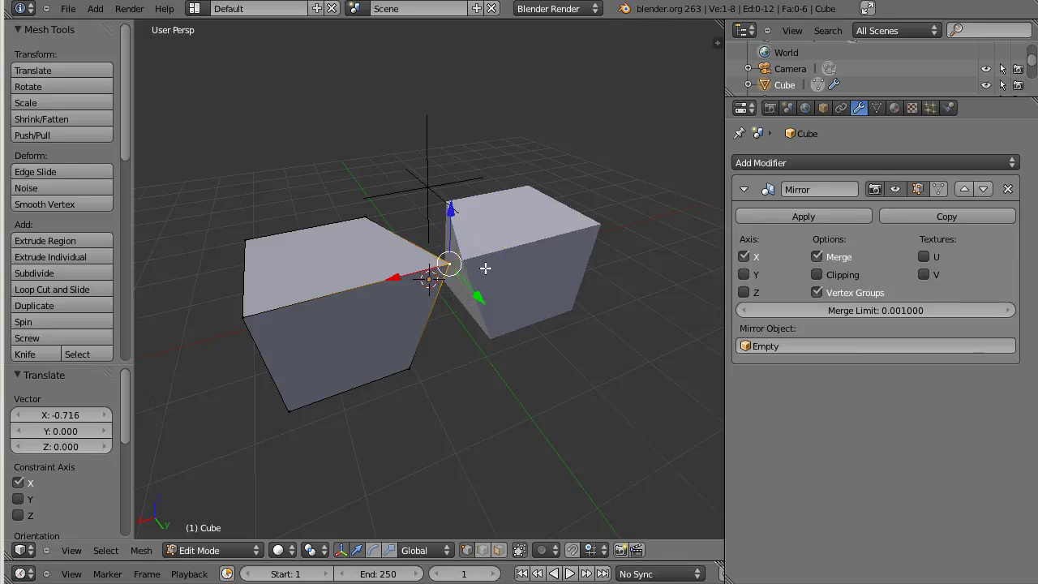
- Drag the Mirror Merge Limit up from 0.001, then bring it back down
click(836, 314)
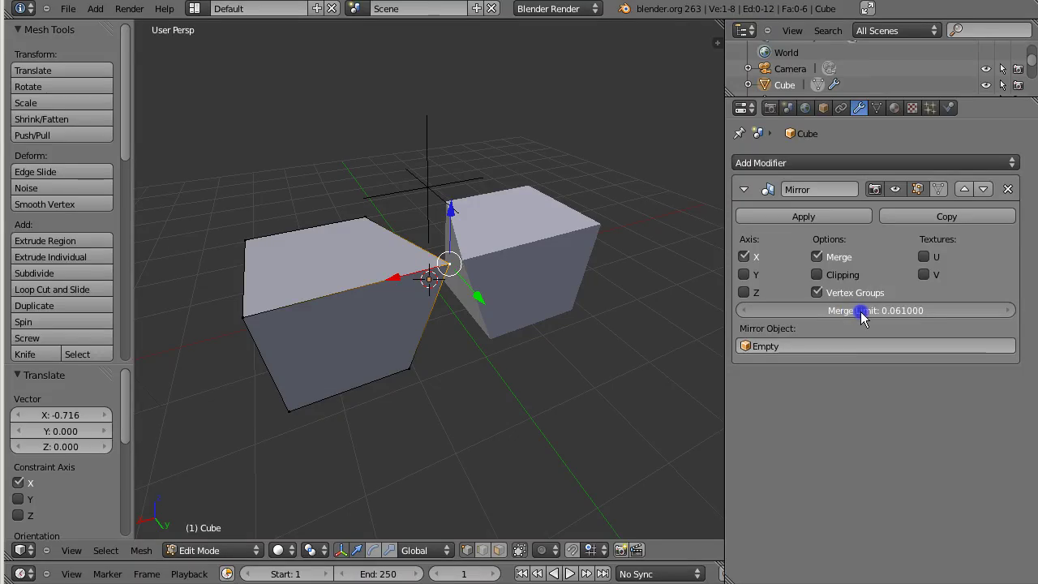
drag(869, 312, 917, 311)
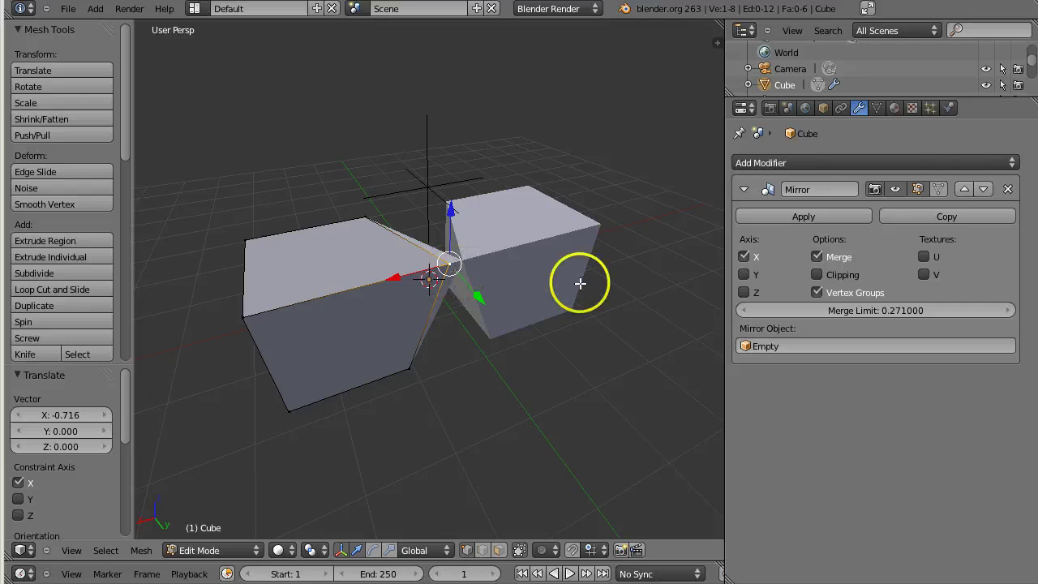
drag(857, 313, 792, 319)
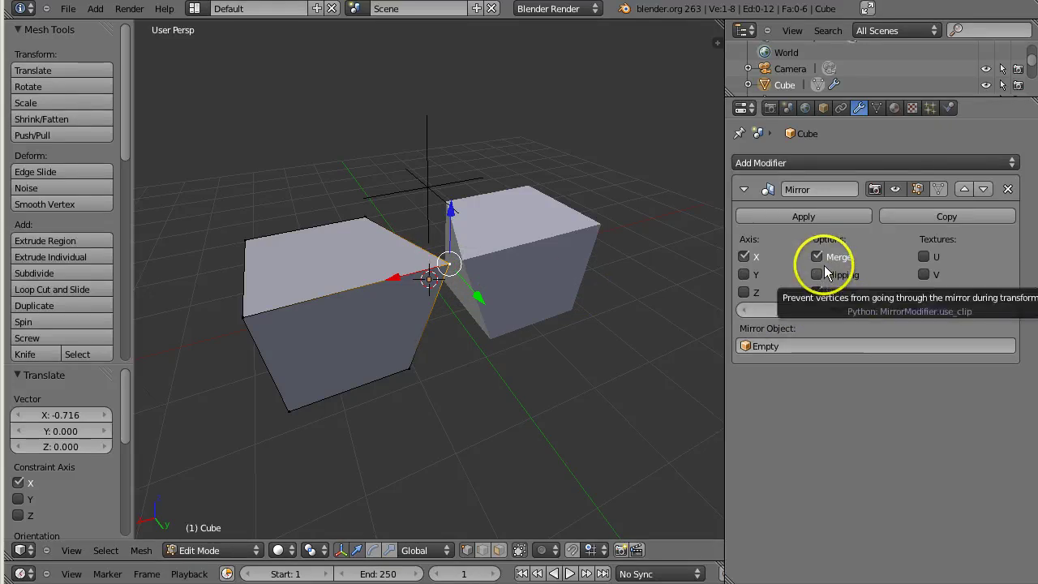
- Turn off Merge and test moving the centre vertex along X and Z, cancelling the Z move
click(821, 258)
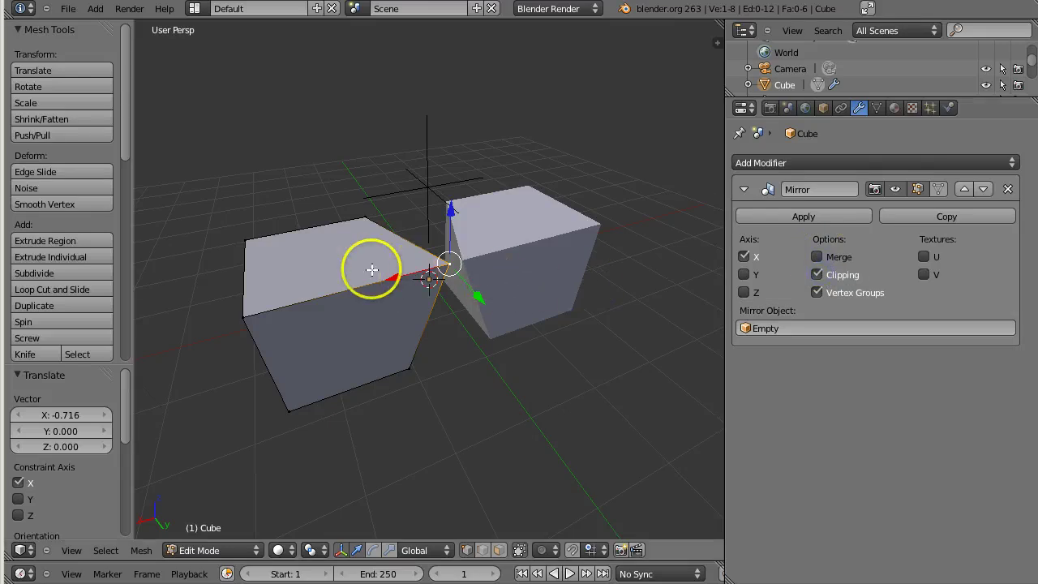
drag(390, 277, 444, 273)
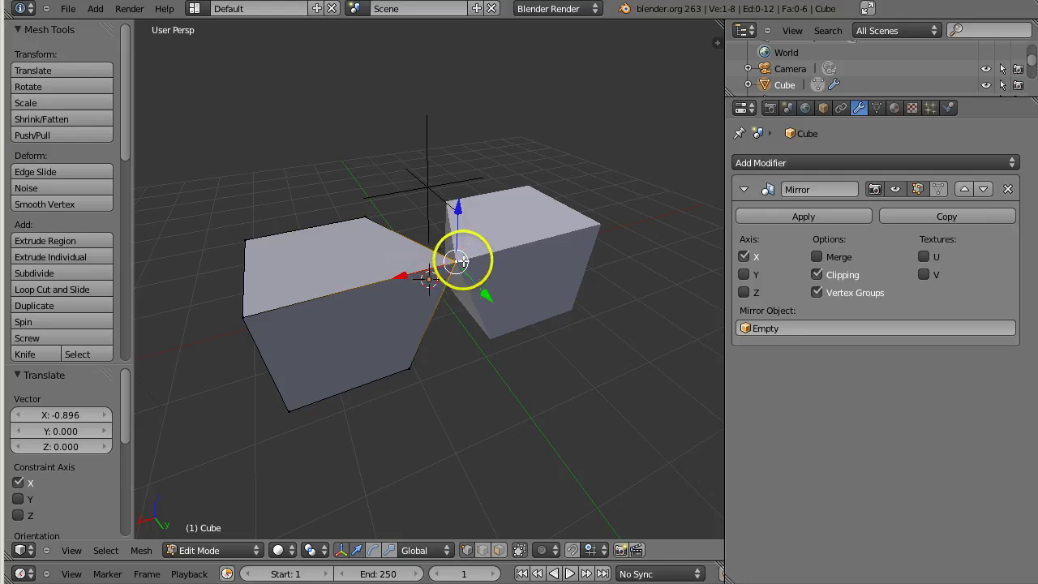
middle_drag(460, 265, 463, 281)
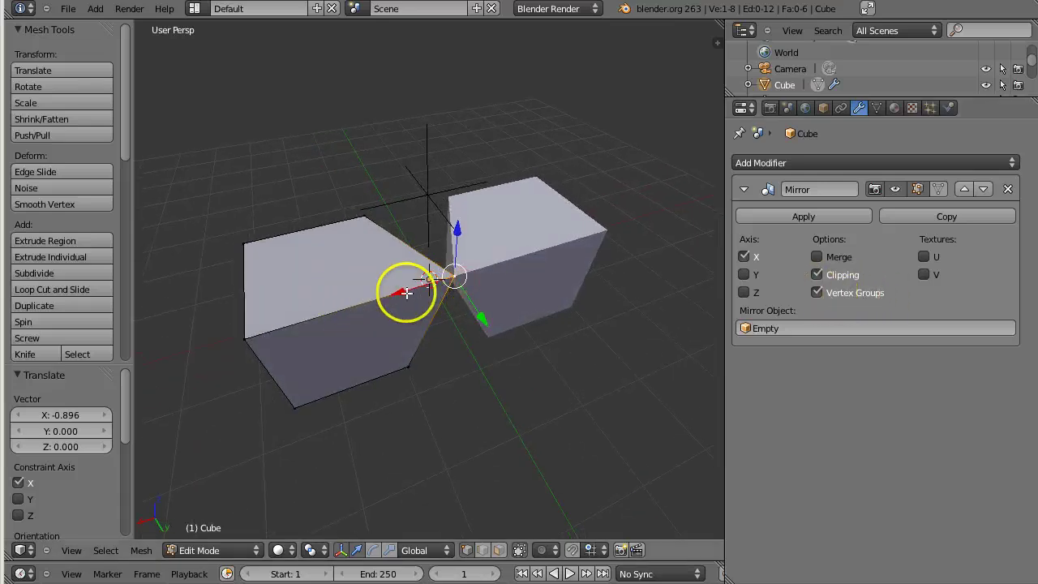
drag(401, 291, 381, 302)
click(435, 312)
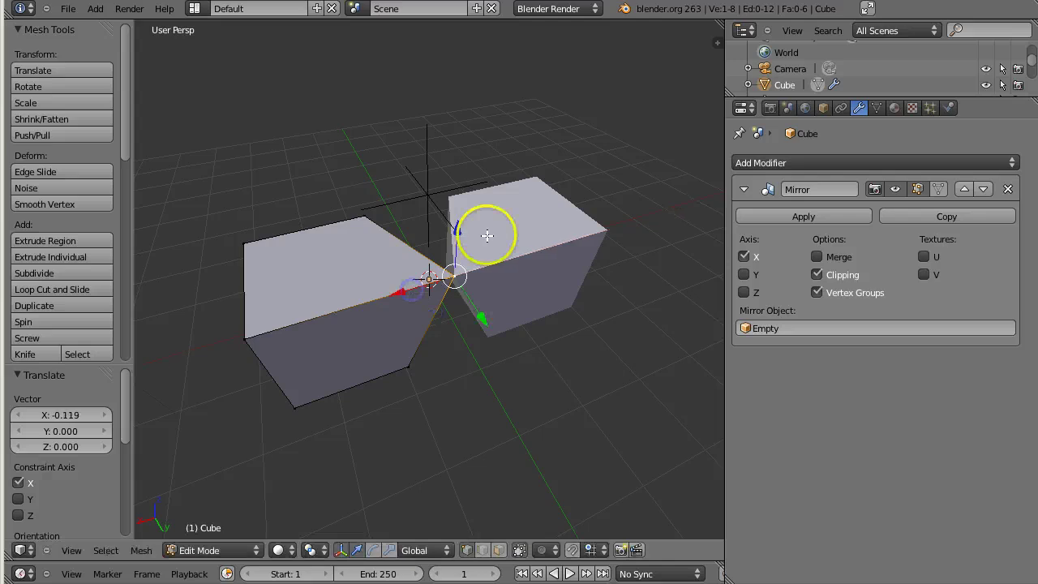
key(g)
key(z)
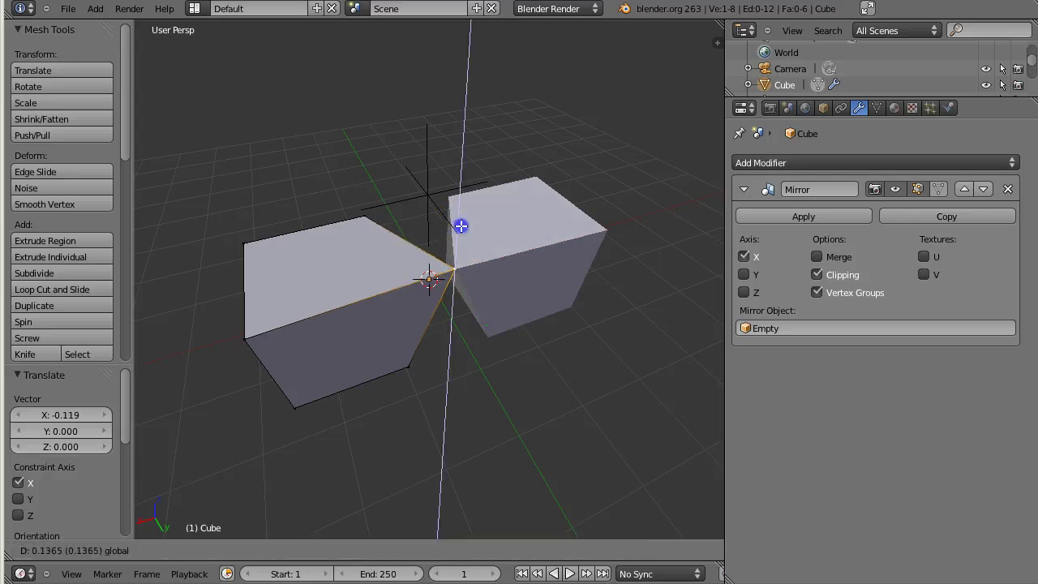
right_click(460, 225)
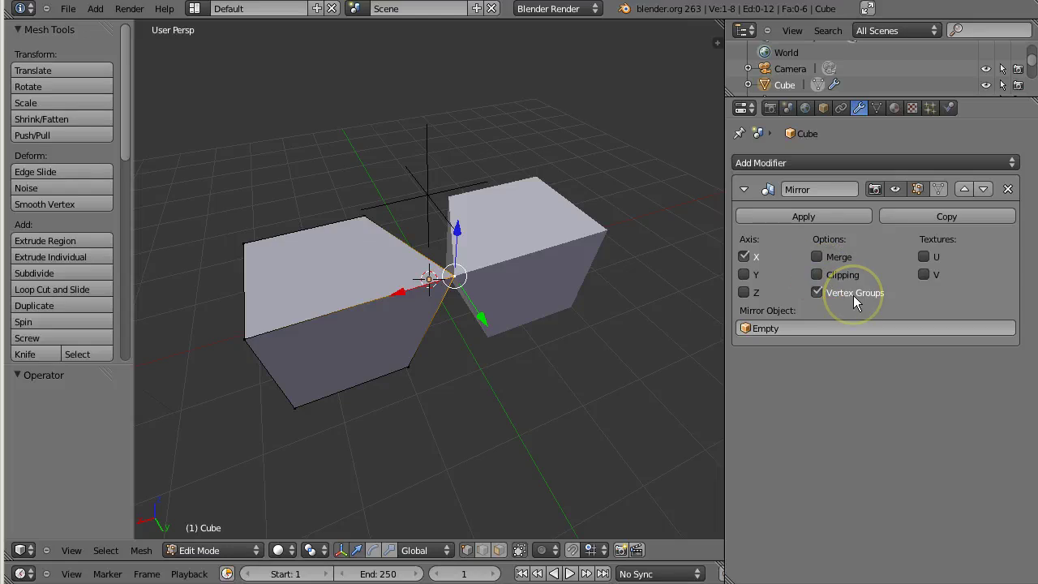
- Deselect all, then select the left cube's lower-left and top-left corner vertices
drag(343, 306, 249, 245)
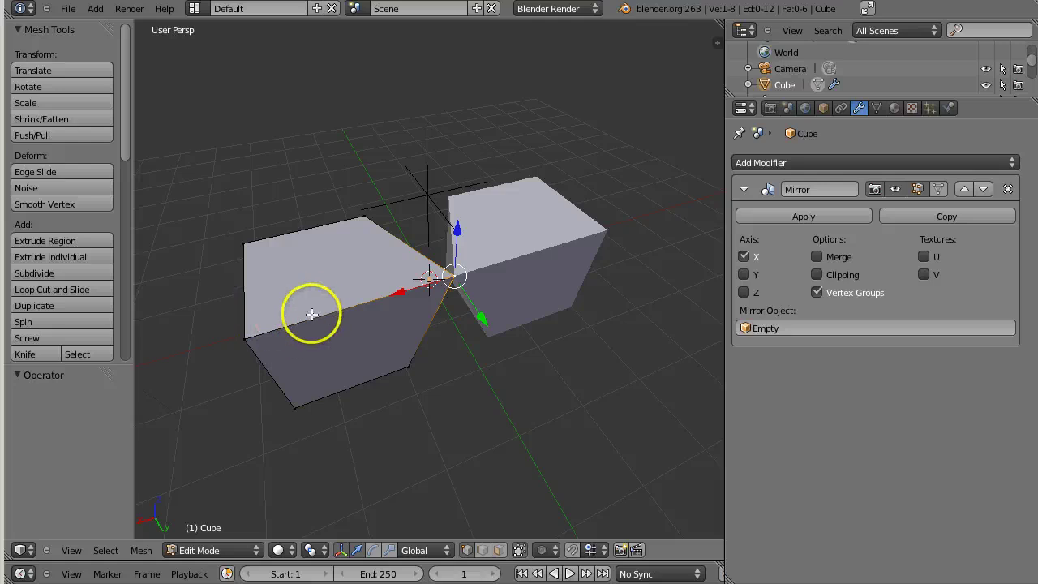
key(a)
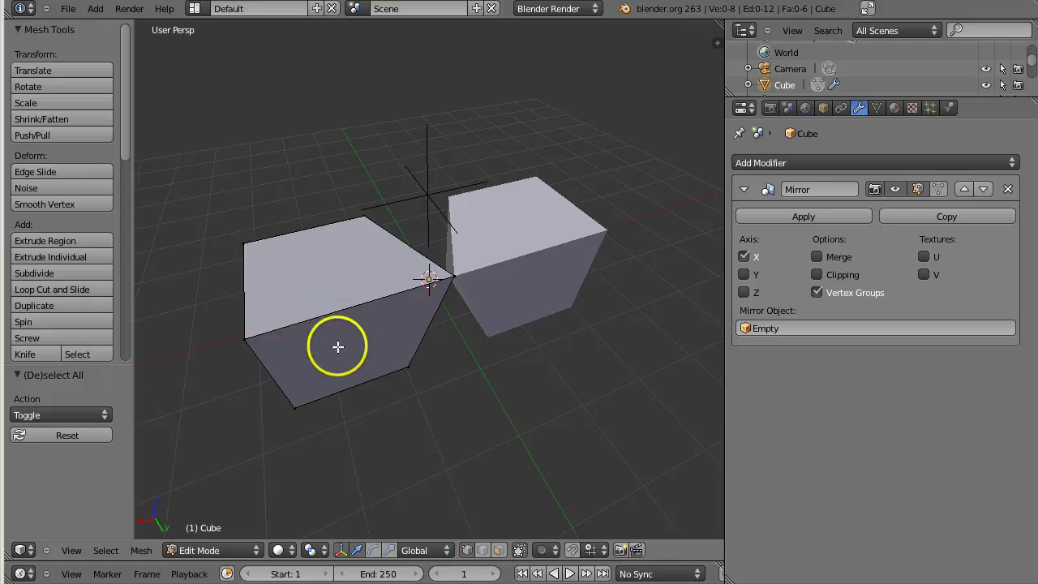
right_click(241, 335)
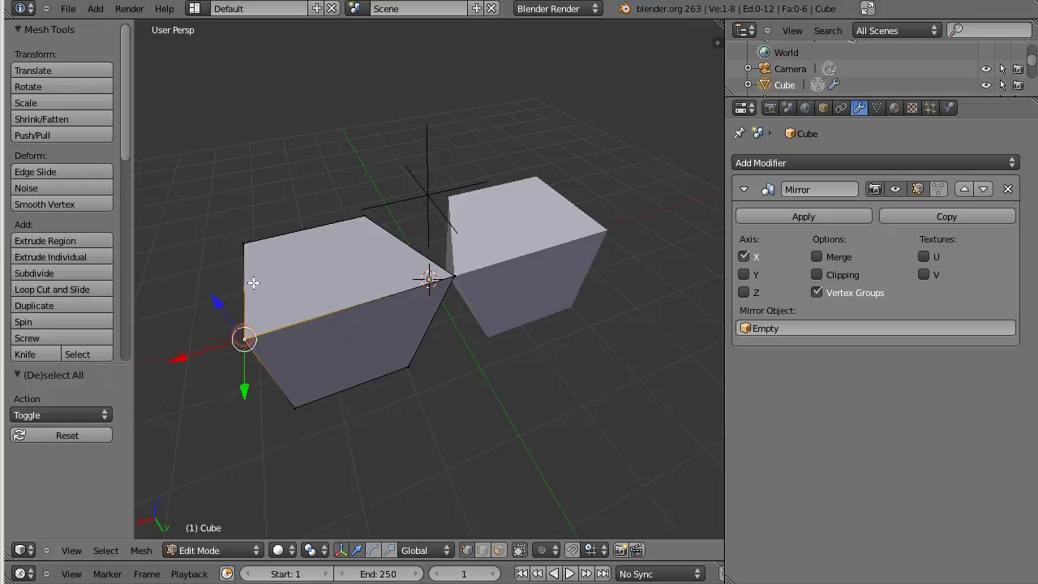
shift+right_click(245, 244)
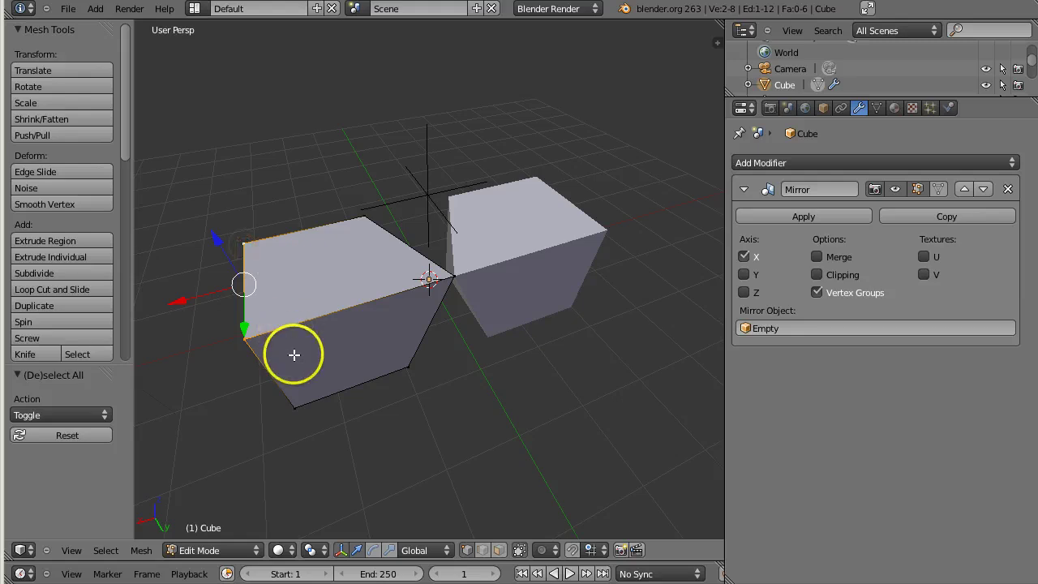
mouse_move(295, 352)
middle_down()
mouse_move(305, 350)
mouse_move(293, 282)
mouse_move(394, 285)
mouse_move(327, 330)
mouse_move(226, 349)
middle_up()
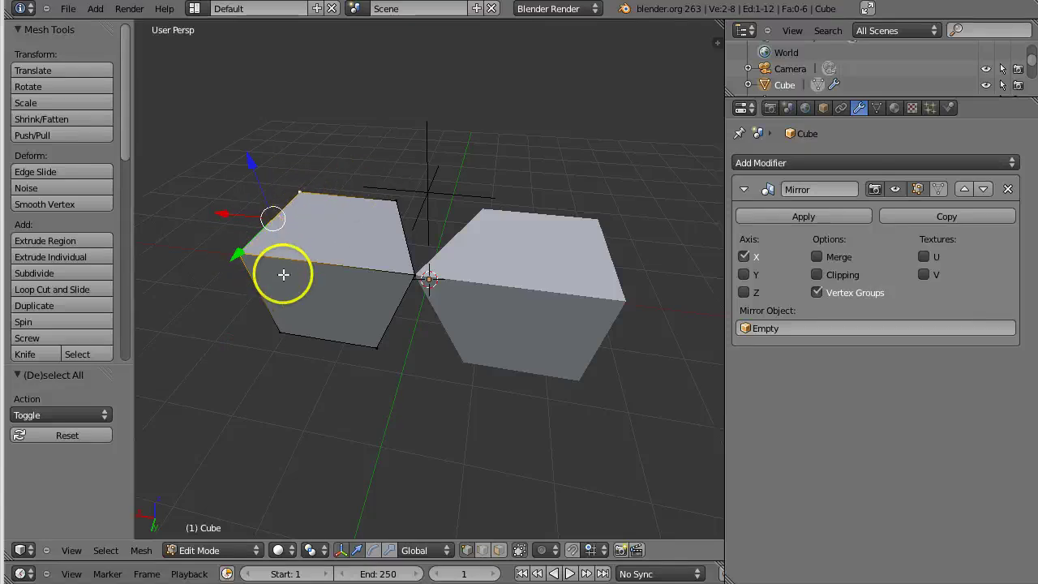
mouse_move(283, 273)
middle_down()
mouse_move(395, 280)
mouse_move(362, 294)
mouse_move(283, 288)
middle_up()
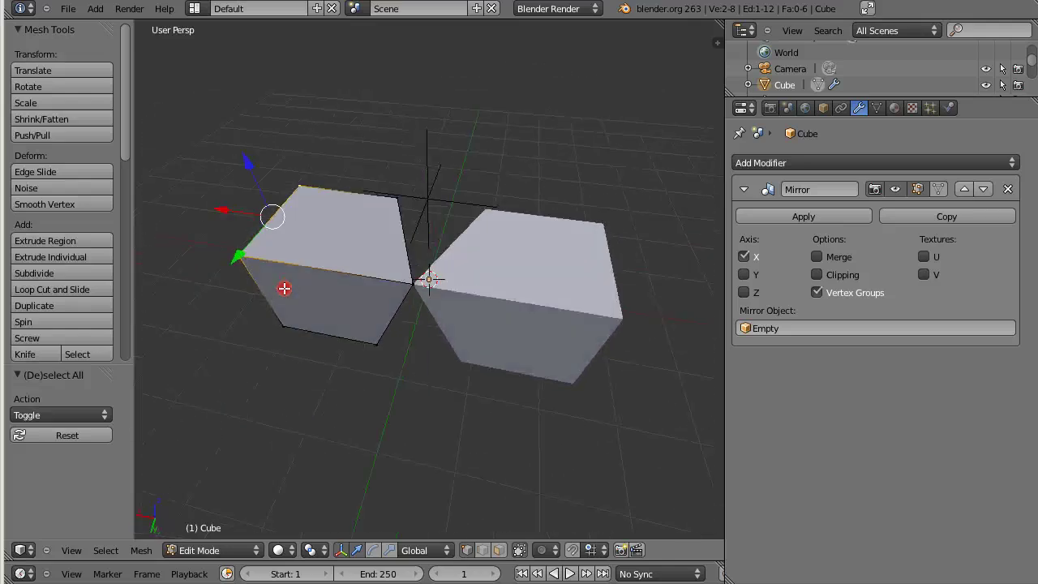
- In Object Data properties, add a vertex group named edge.L and assign the selected outer-edge vertices
click(878, 109)
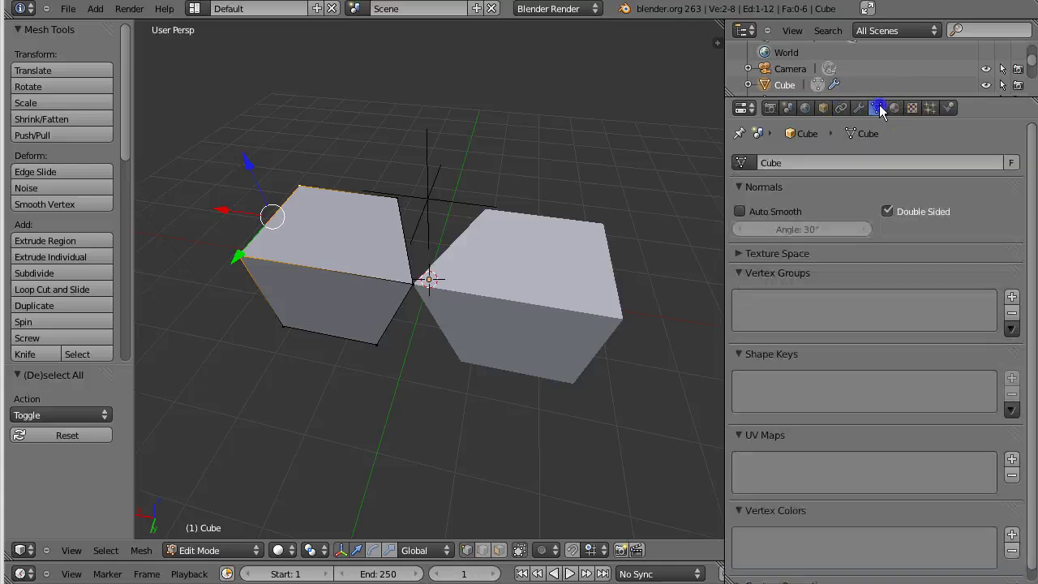
click(1012, 298)
click(900, 394)
text(edge.L)
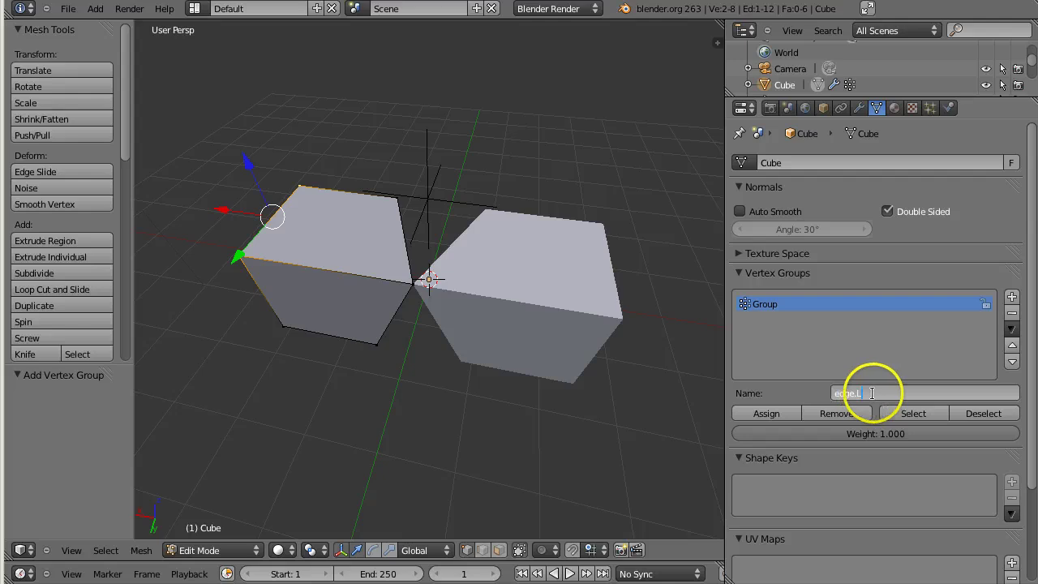
double_click(863, 393)
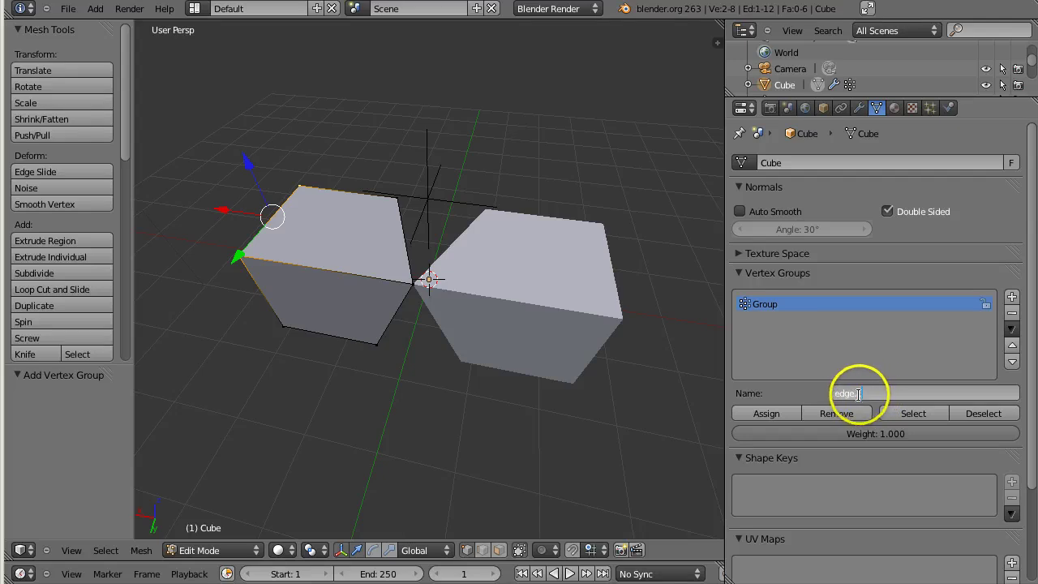
click(857, 394)
text(L)
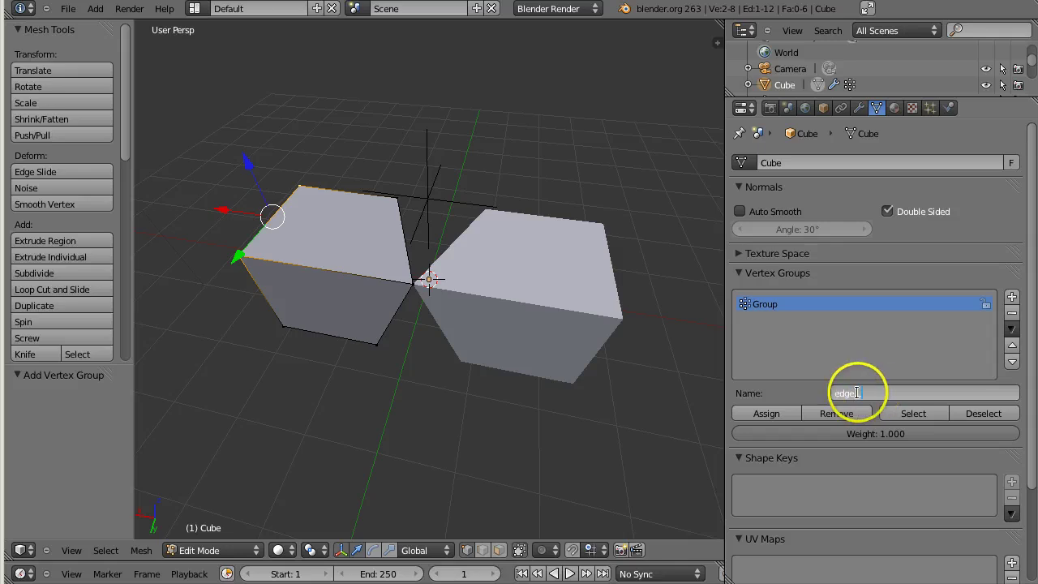
click(783, 416)
click(580, 398)
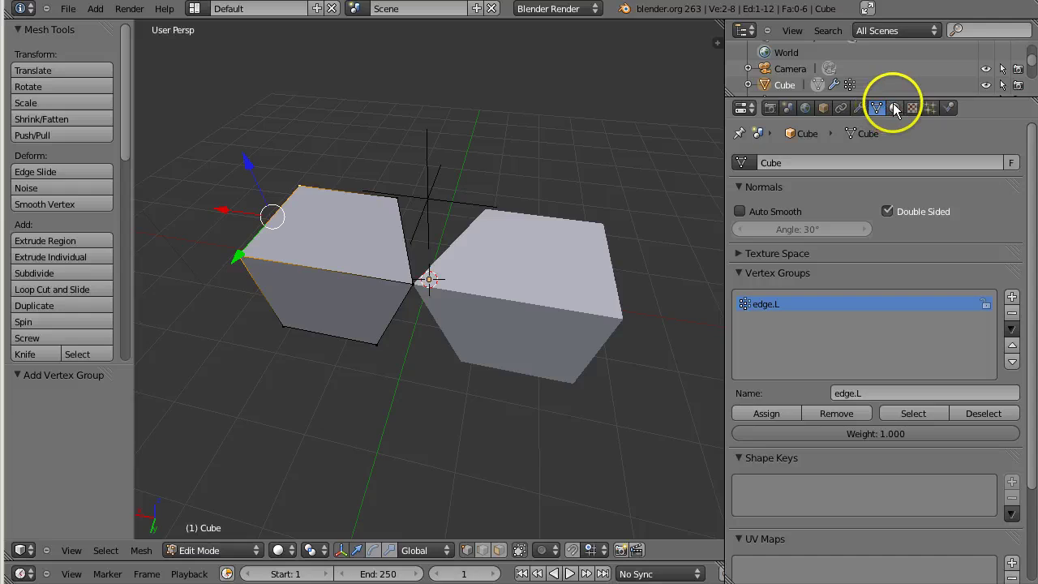
- Show the Mirror modifier settings in the Modifiers tab and orbit to a near-front view of the cubes
click(859, 108)
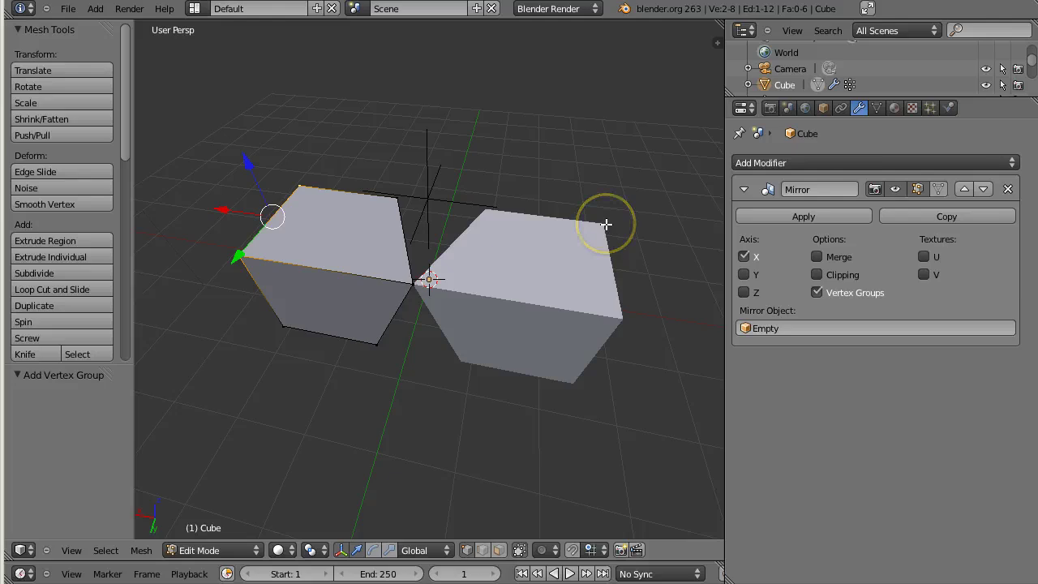
mouse_move(544, 324)
middle_down()
mouse_move(519, 322)
mouse_move(571, 297)
mouse_move(651, 332)
mouse_move(579, 349)
mouse_move(540, 328)
mouse_move(654, 315)
mouse_move(591, 316)
mouse_move(576, 330)
middle_up()
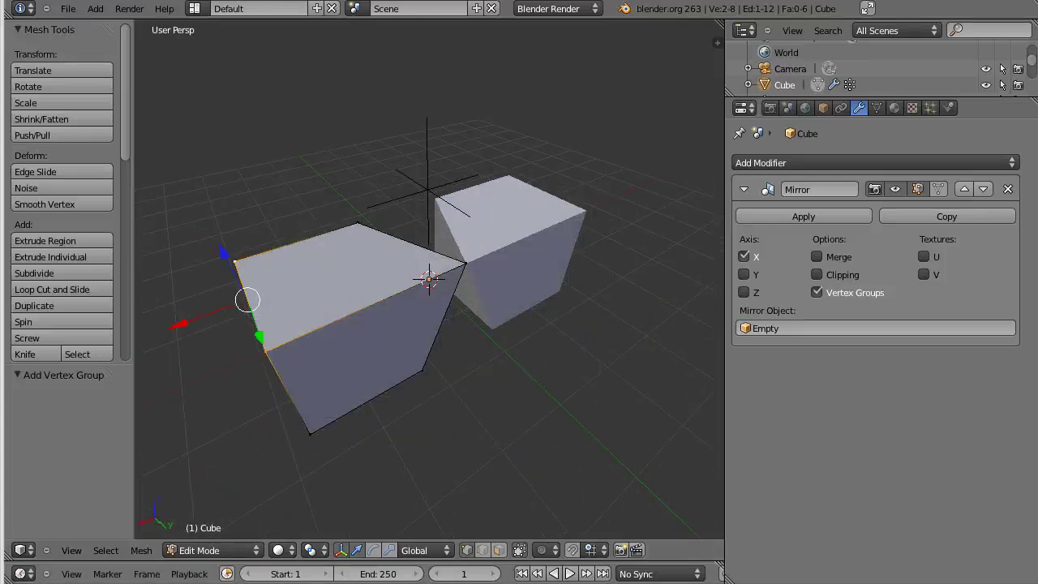